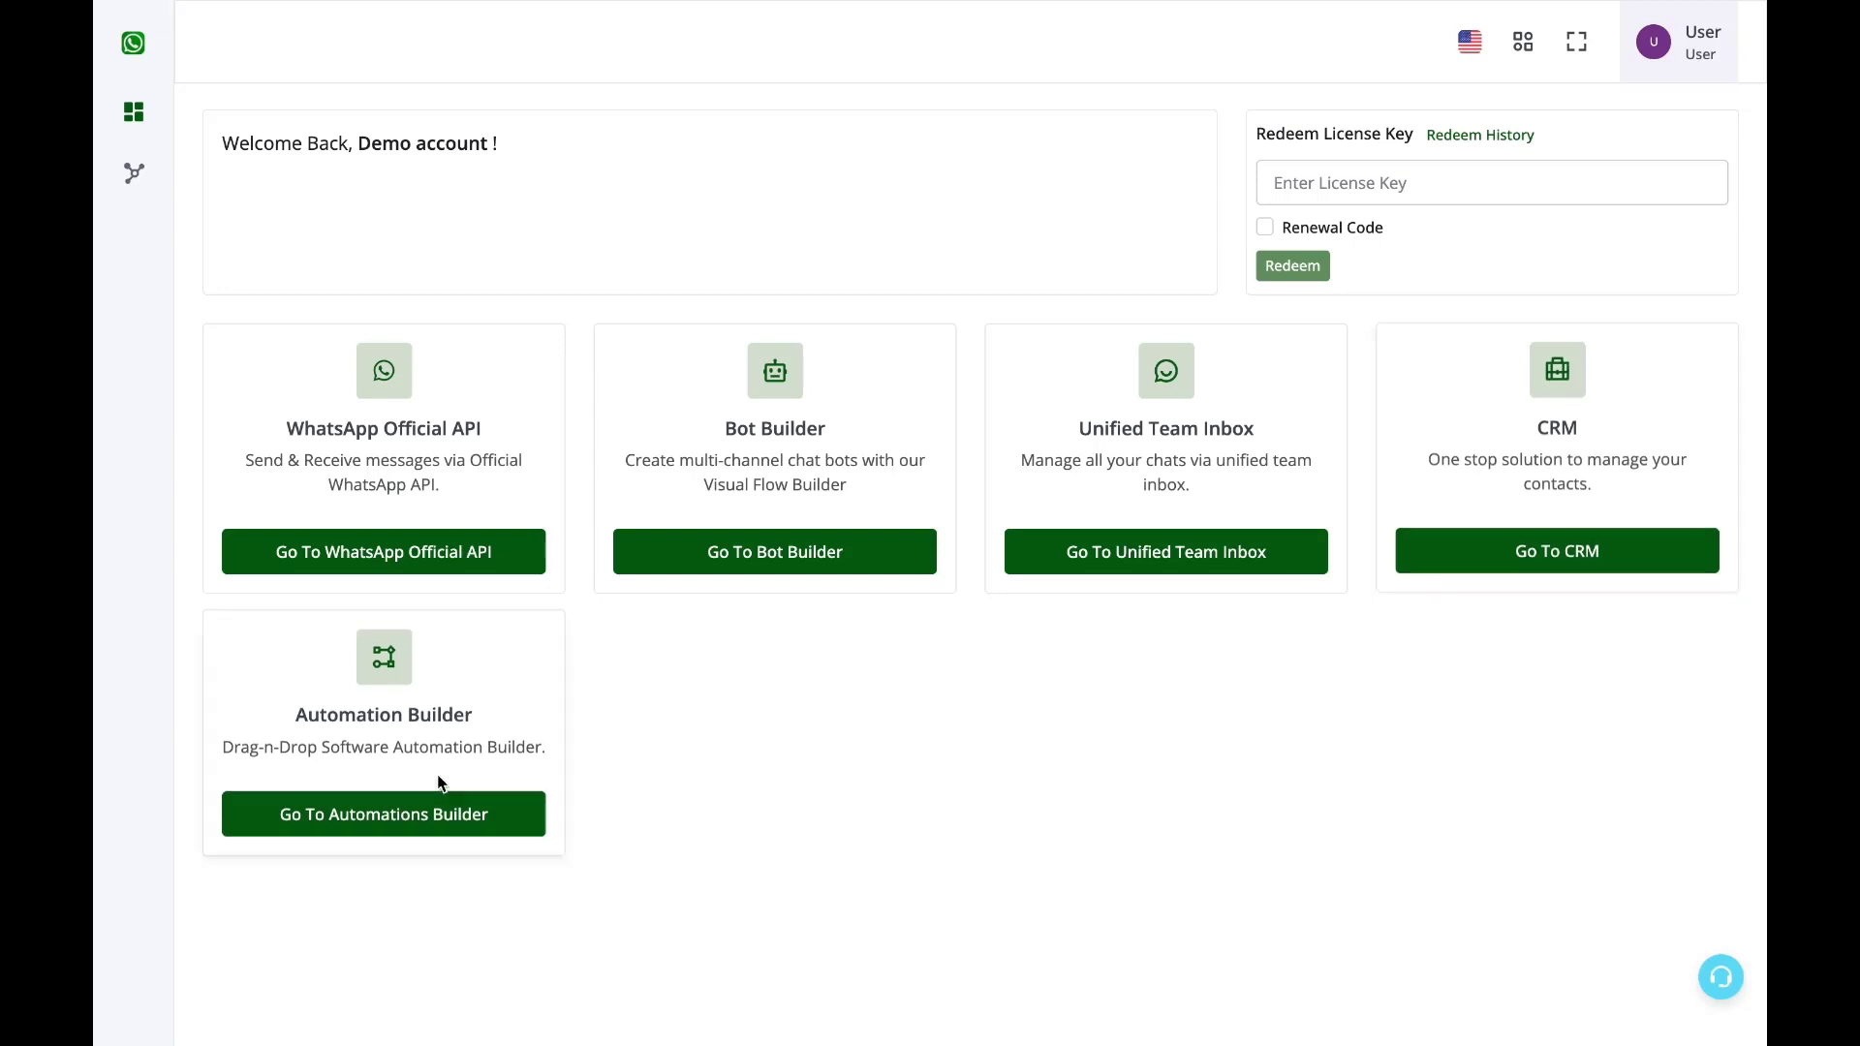
Step: Open the Basic Bot workflow and check its Hot Keywords trigger condition 'is basic'
left_click(881, 567)
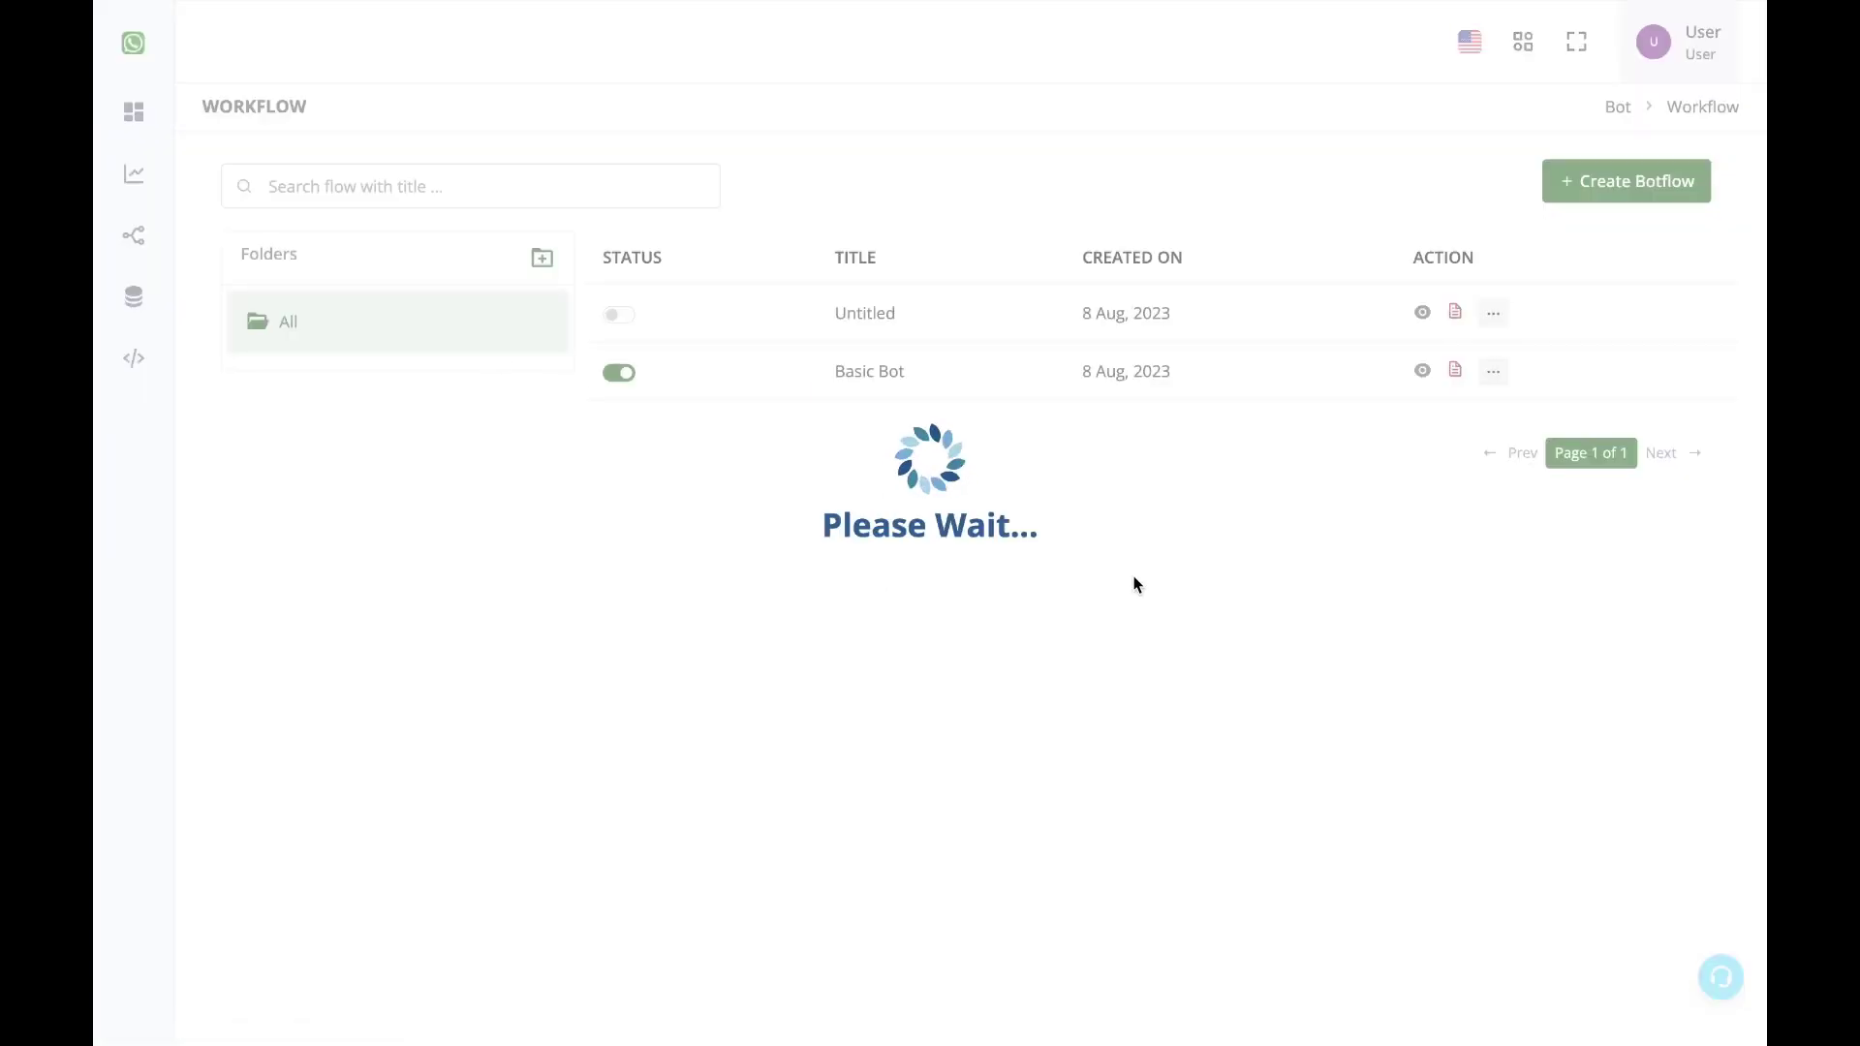
left_click(1423, 377)
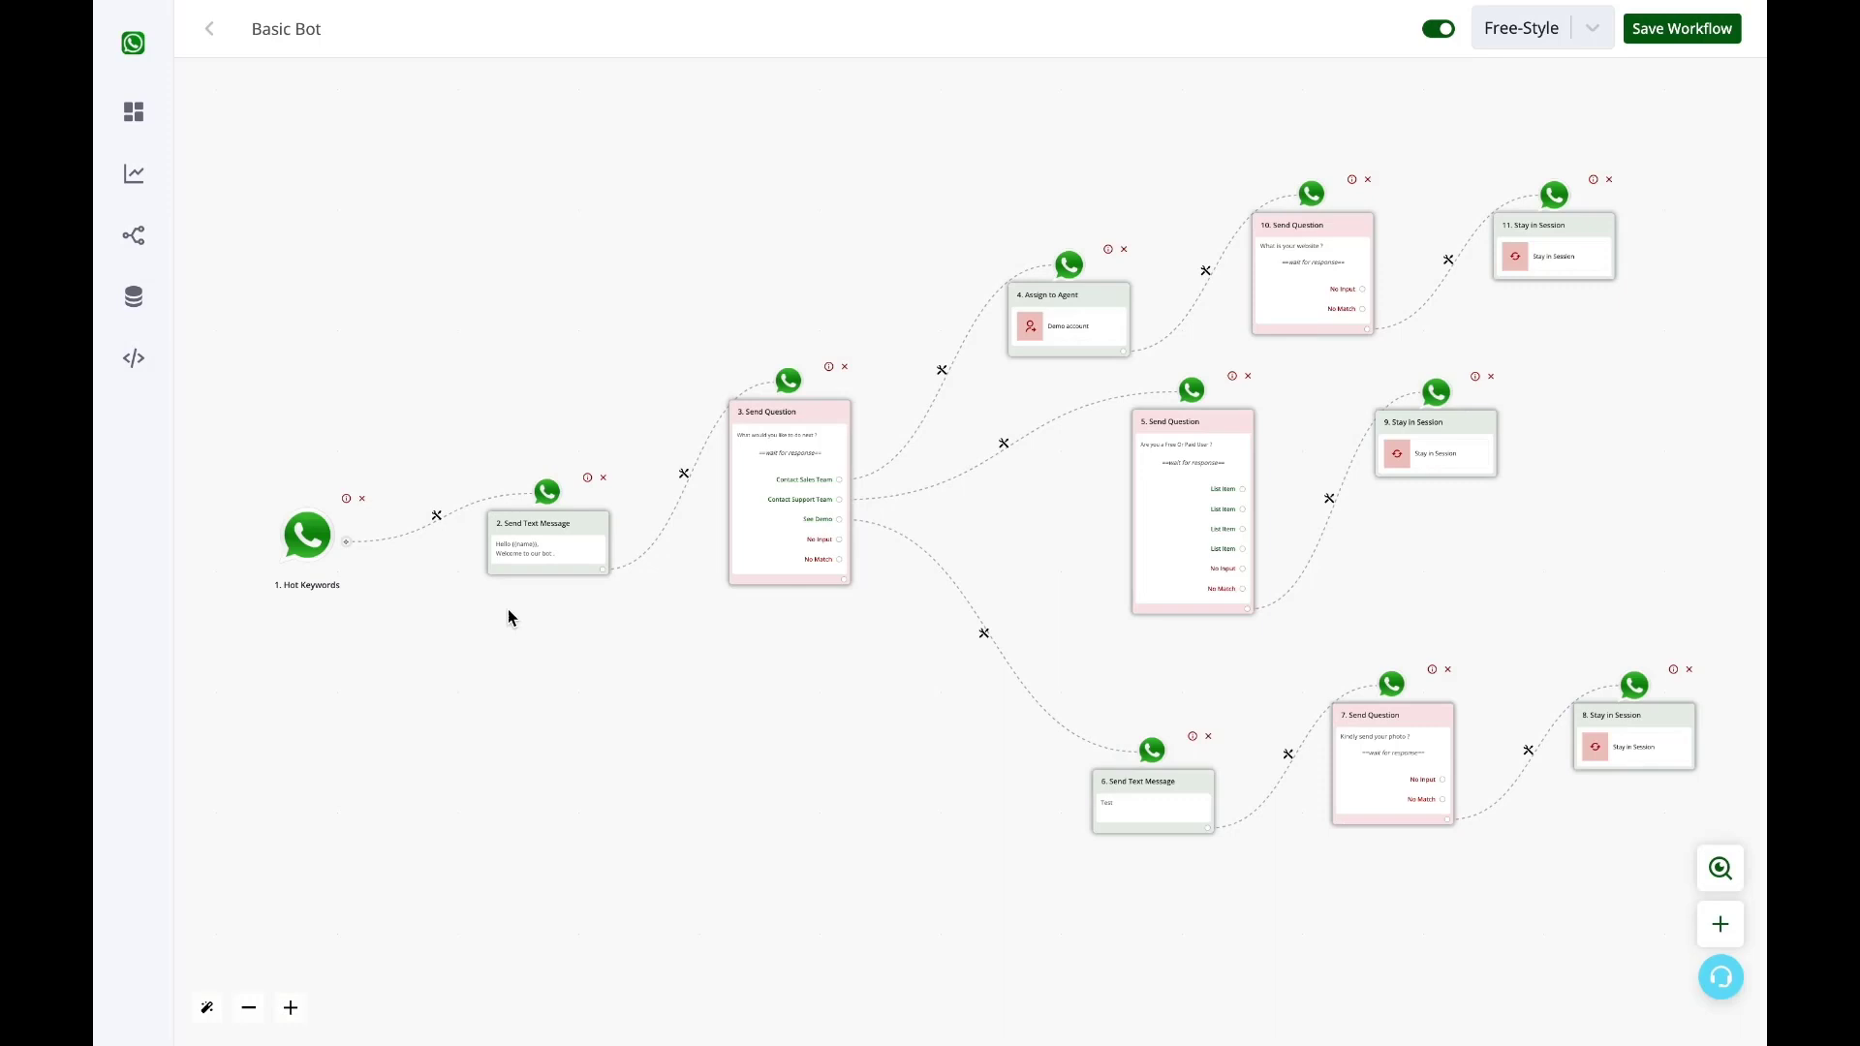
left_click(299, 540)
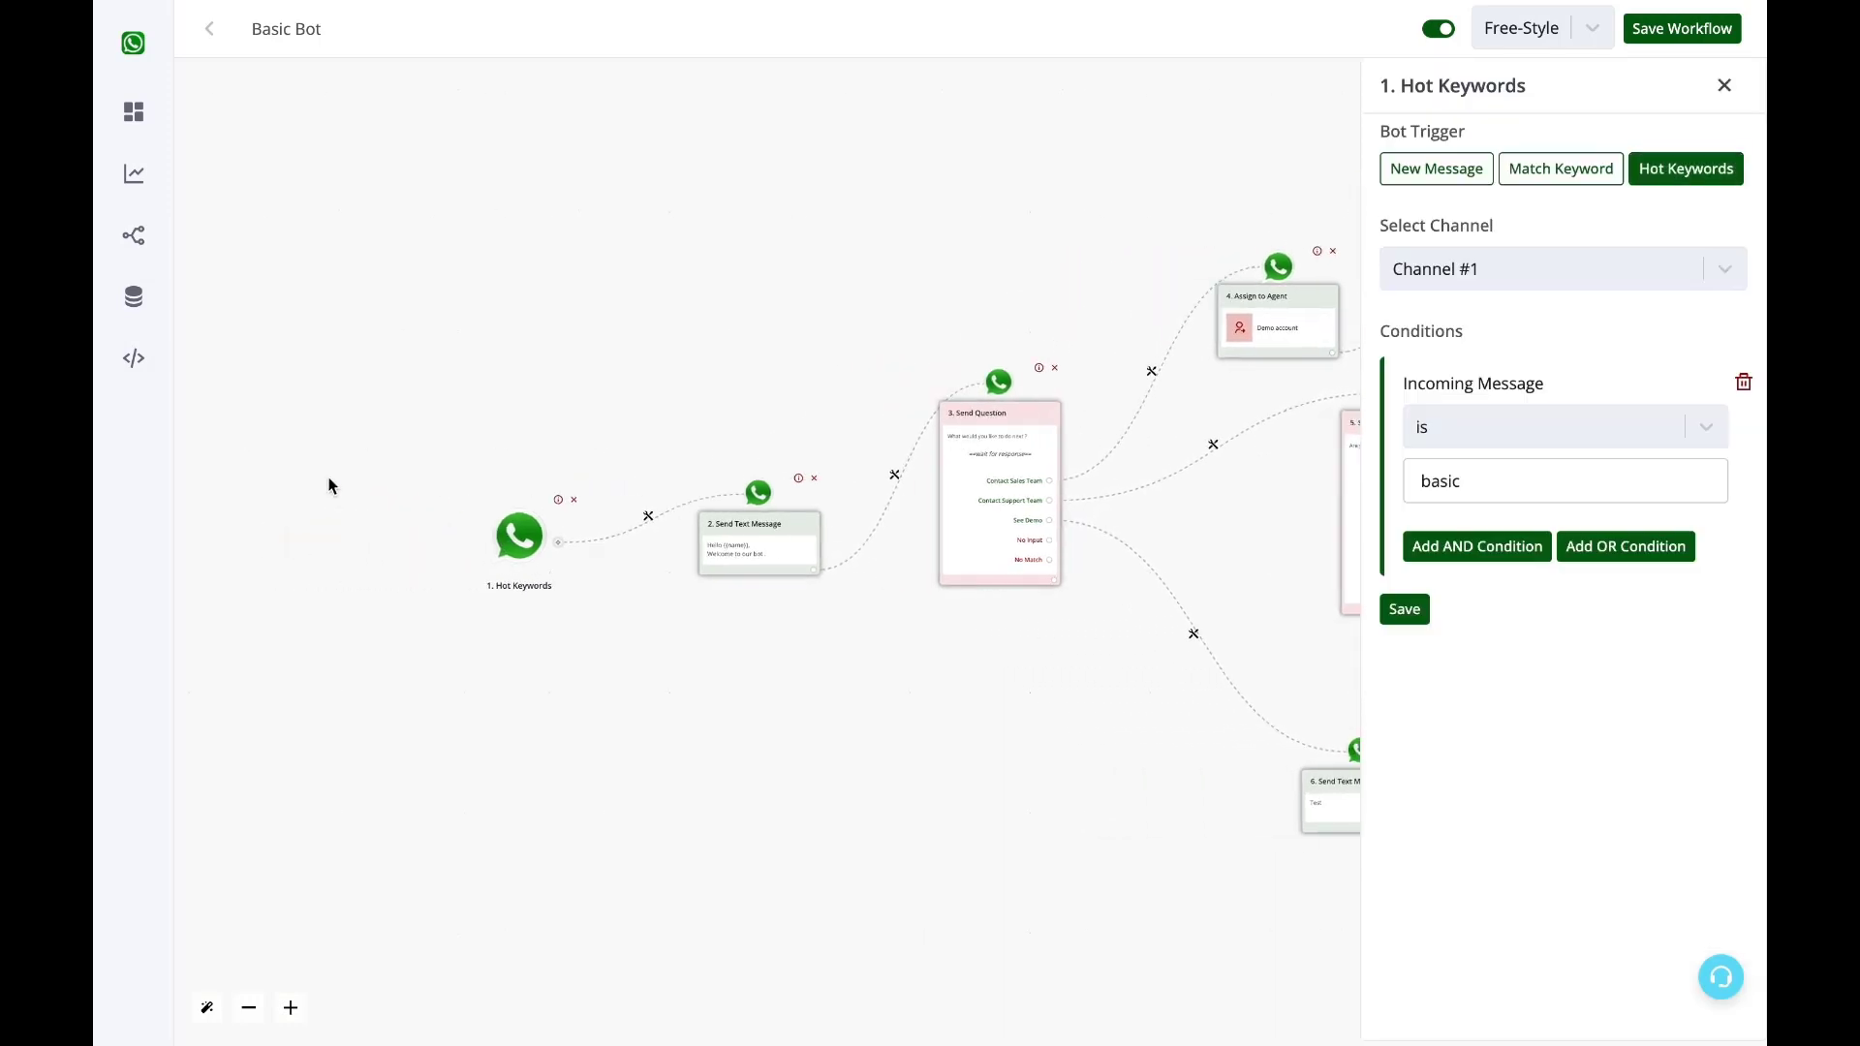
double_click(1432, 480)
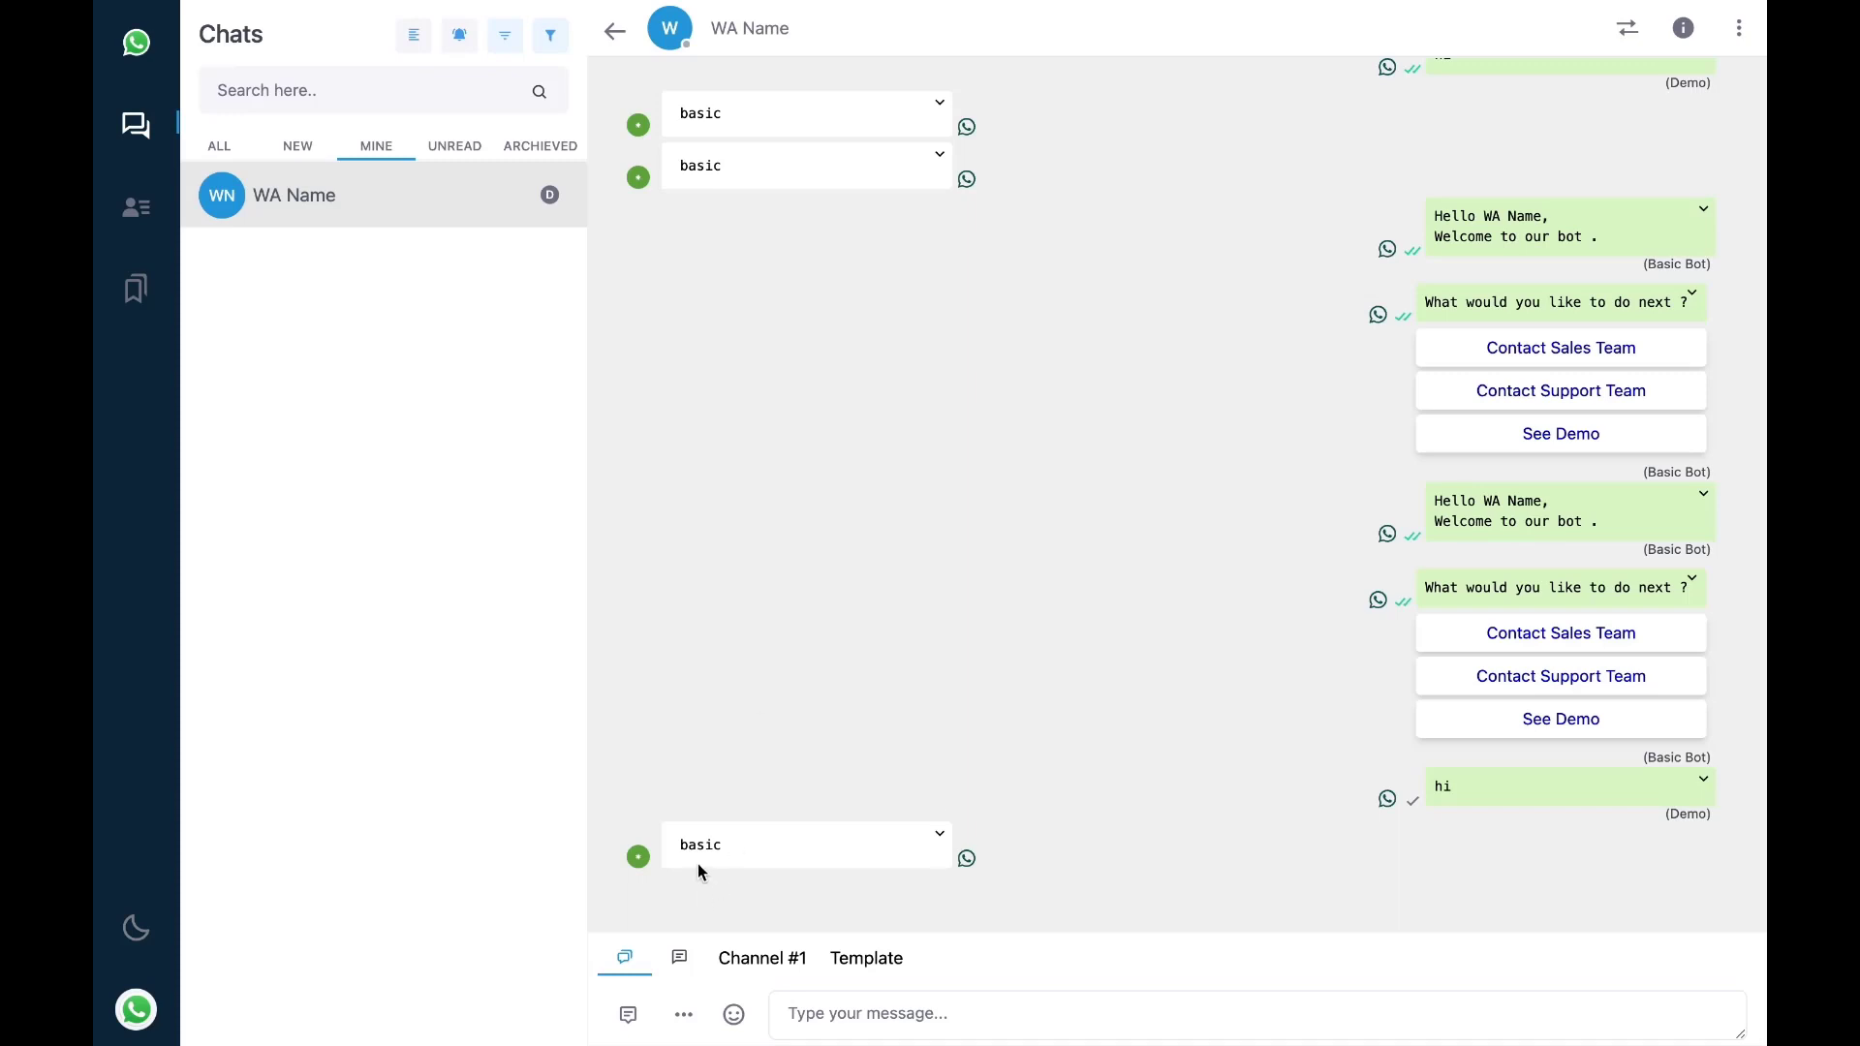
Step: Review the latest 'basic' messages in the chat that got no bot answer
double_click(699, 844)
left_click(1114, 835)
mouse_move(790, 901)
scroll(790, 901, "down", 1)
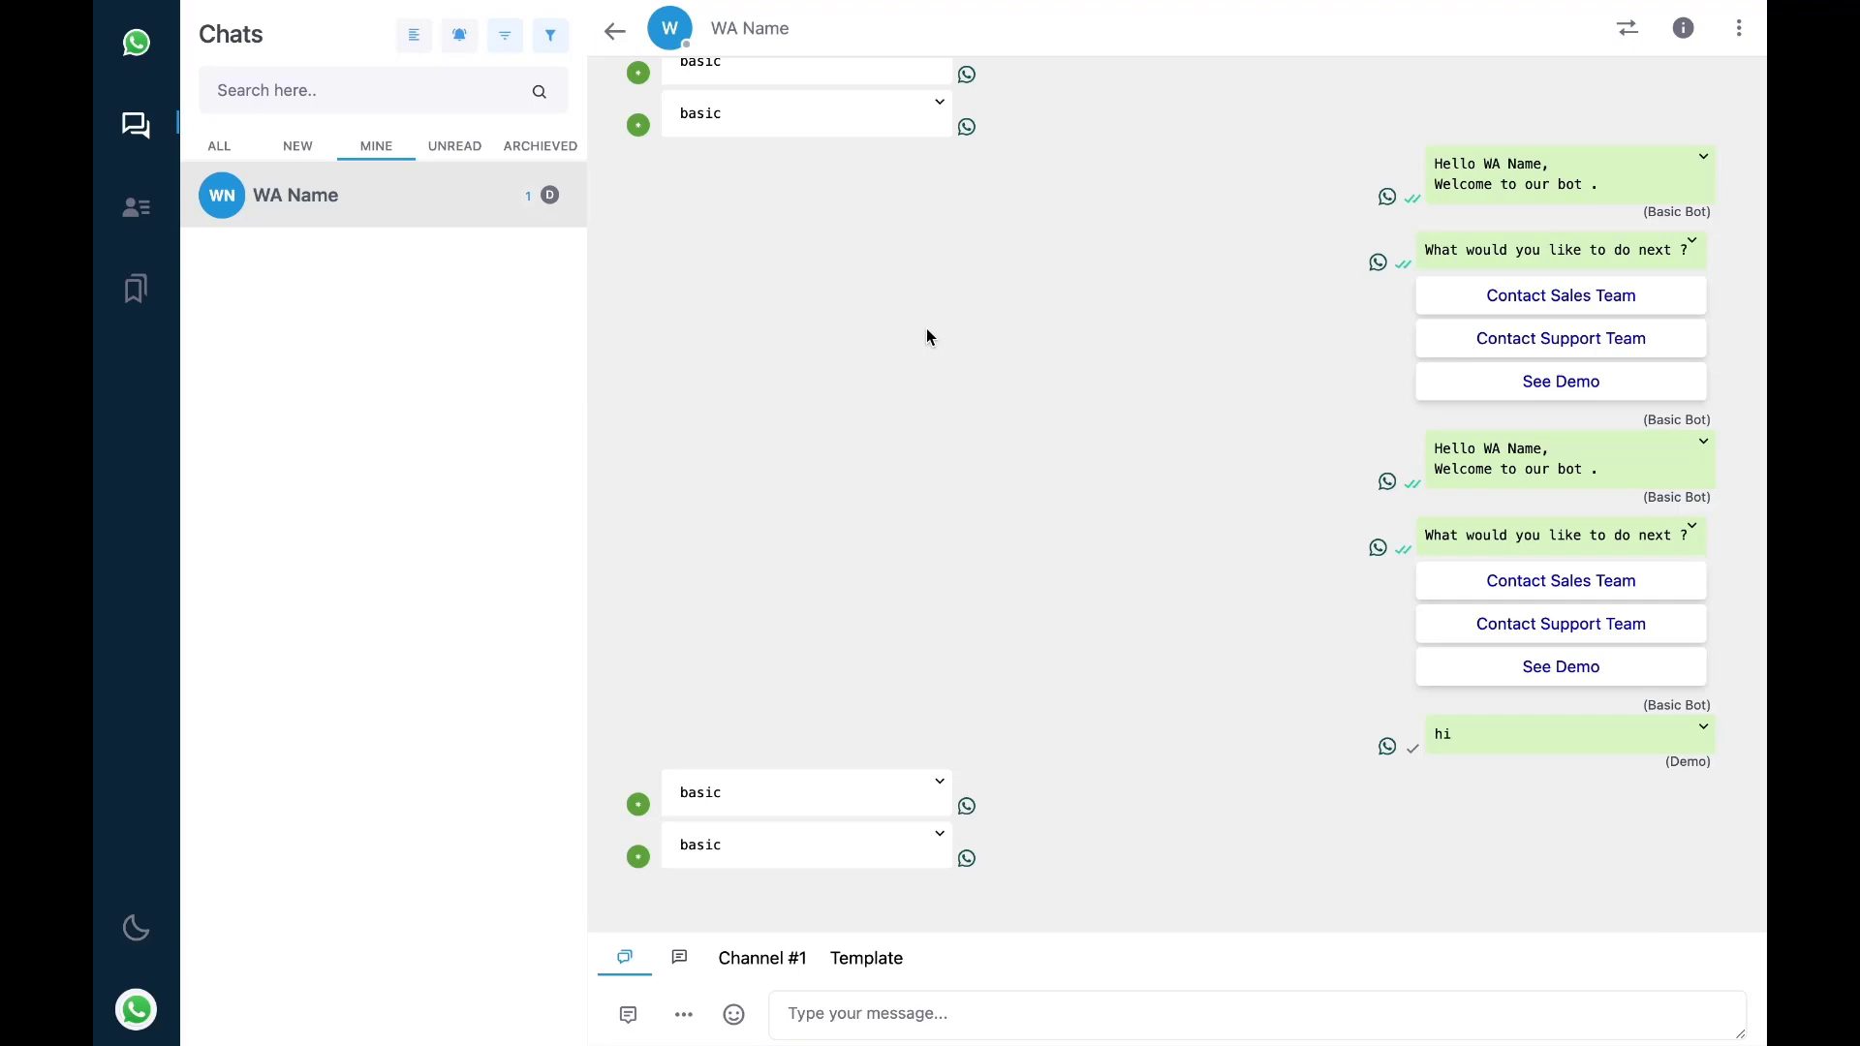
scroll(926, 335, "up", 5)
scroll(926, 335, "down", 5)
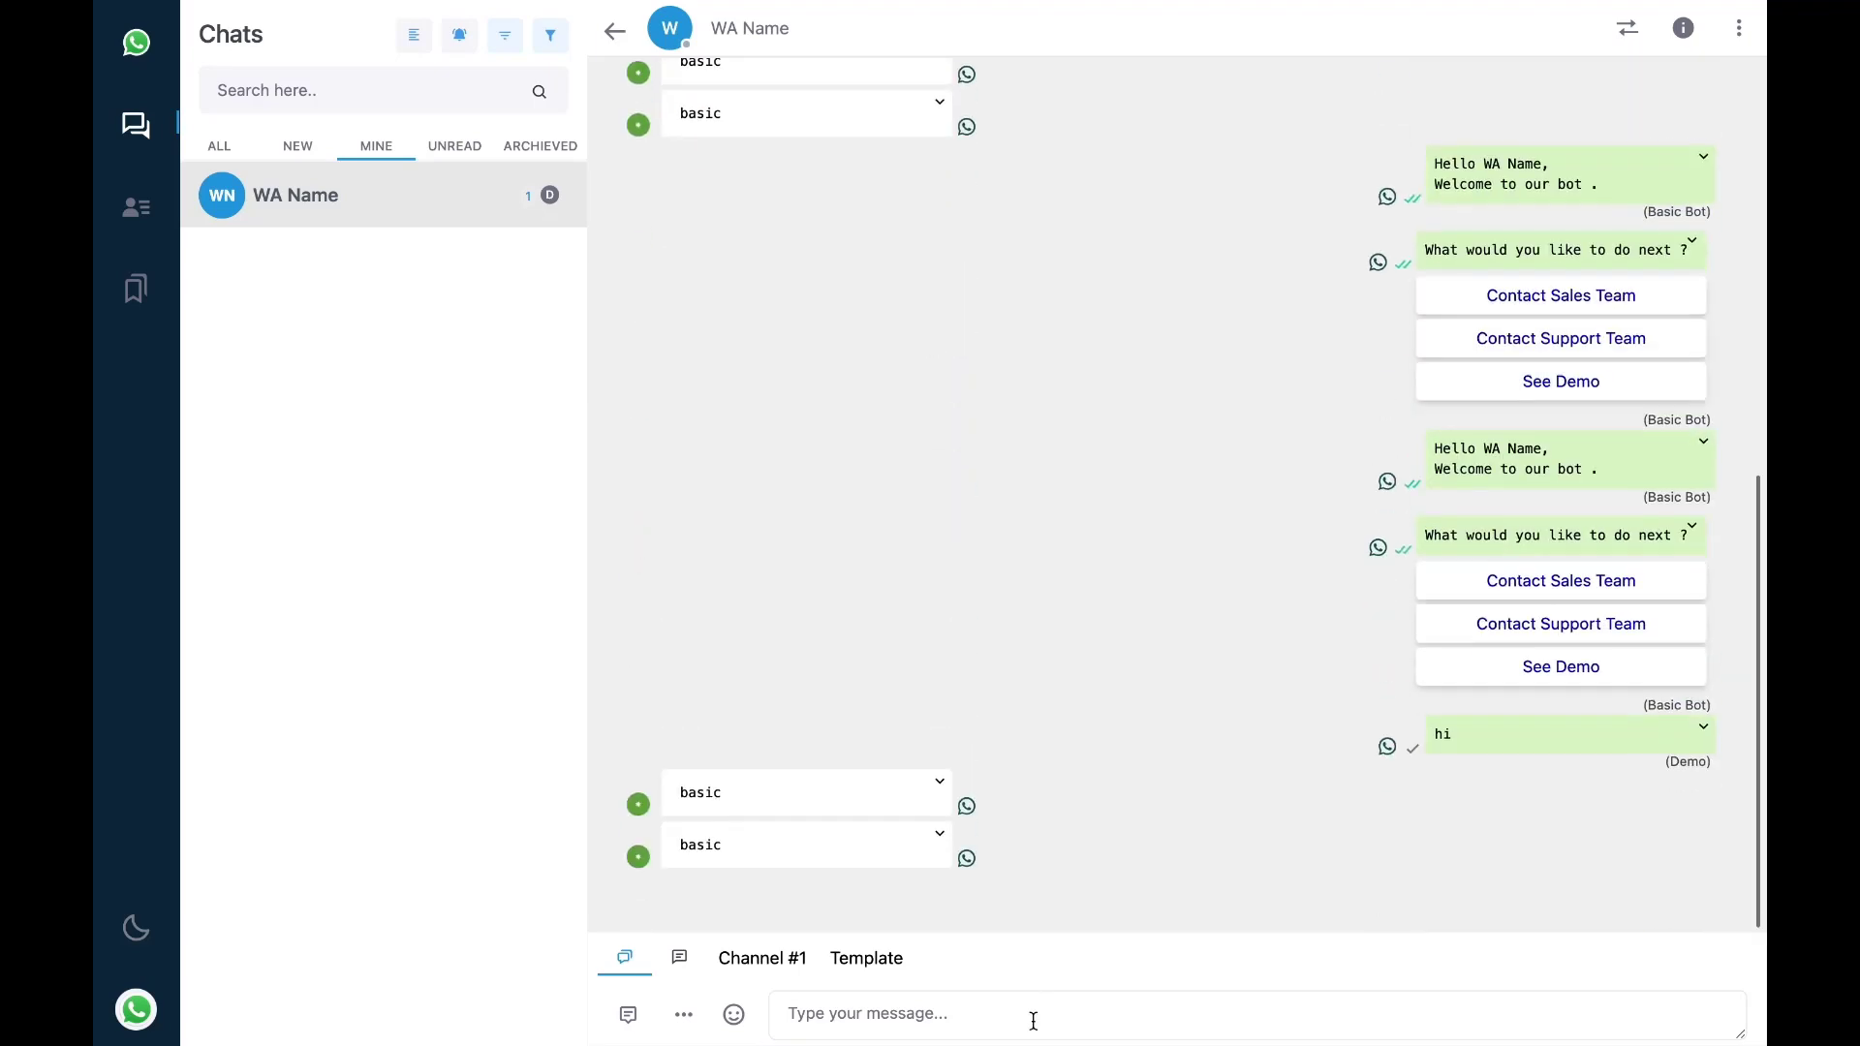
Step: Send the reply 'a human agent' in the open chat
left_click(1026, 1027)
type("a human")
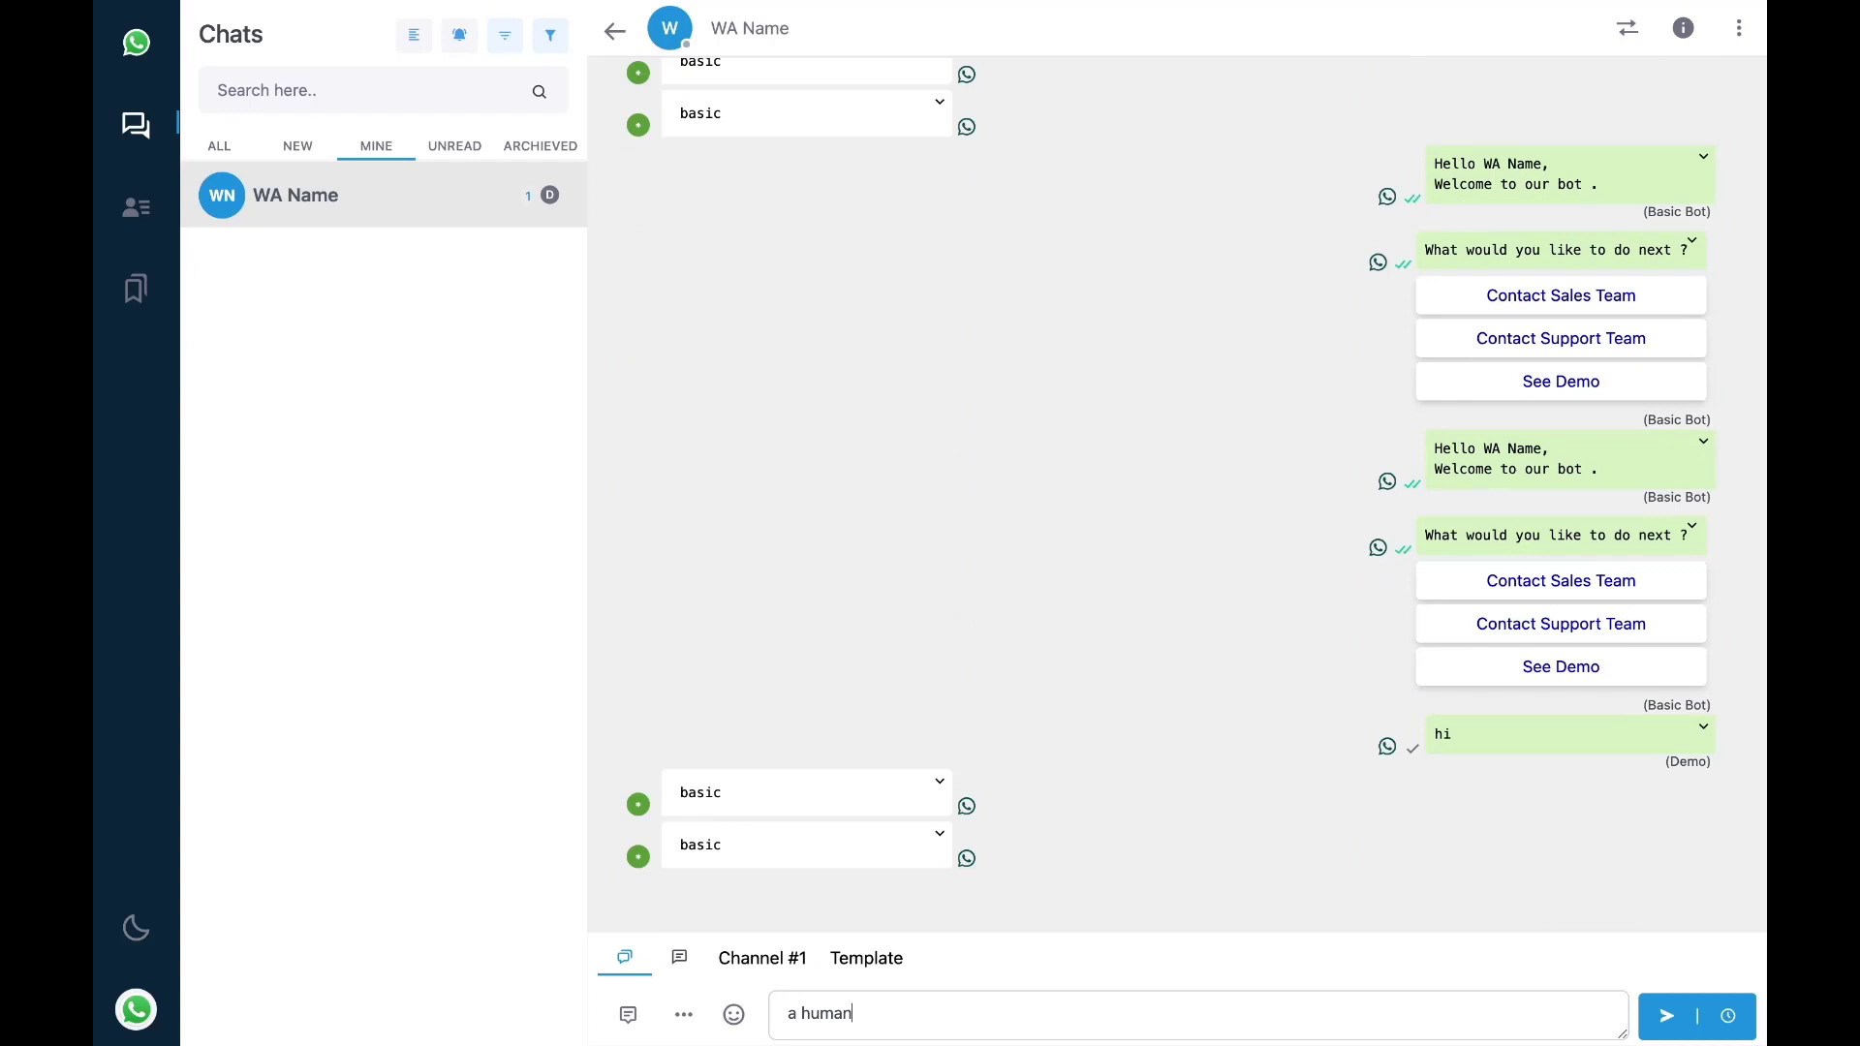
type(" agent")
key("Return")
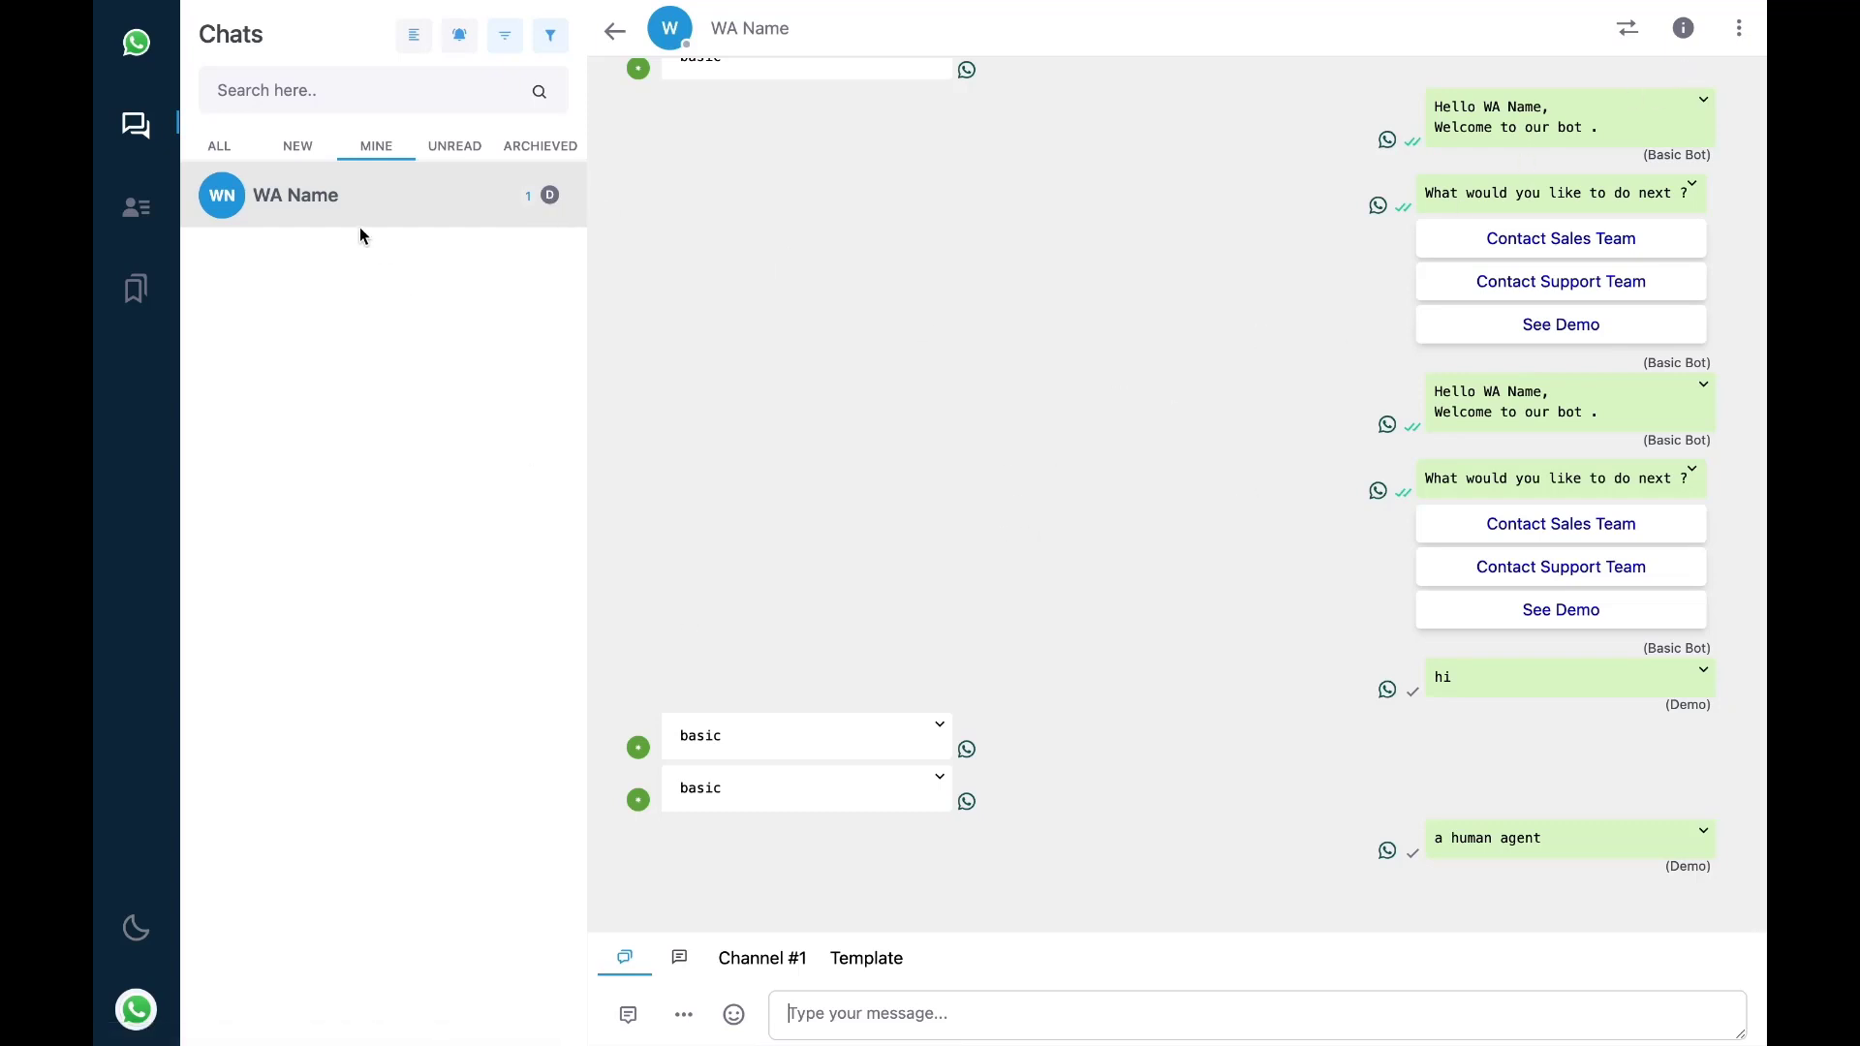
Step: Mark the conversation as done and list all chats in the inbox
left_click(1741, 43)
left_click(1630, 86)
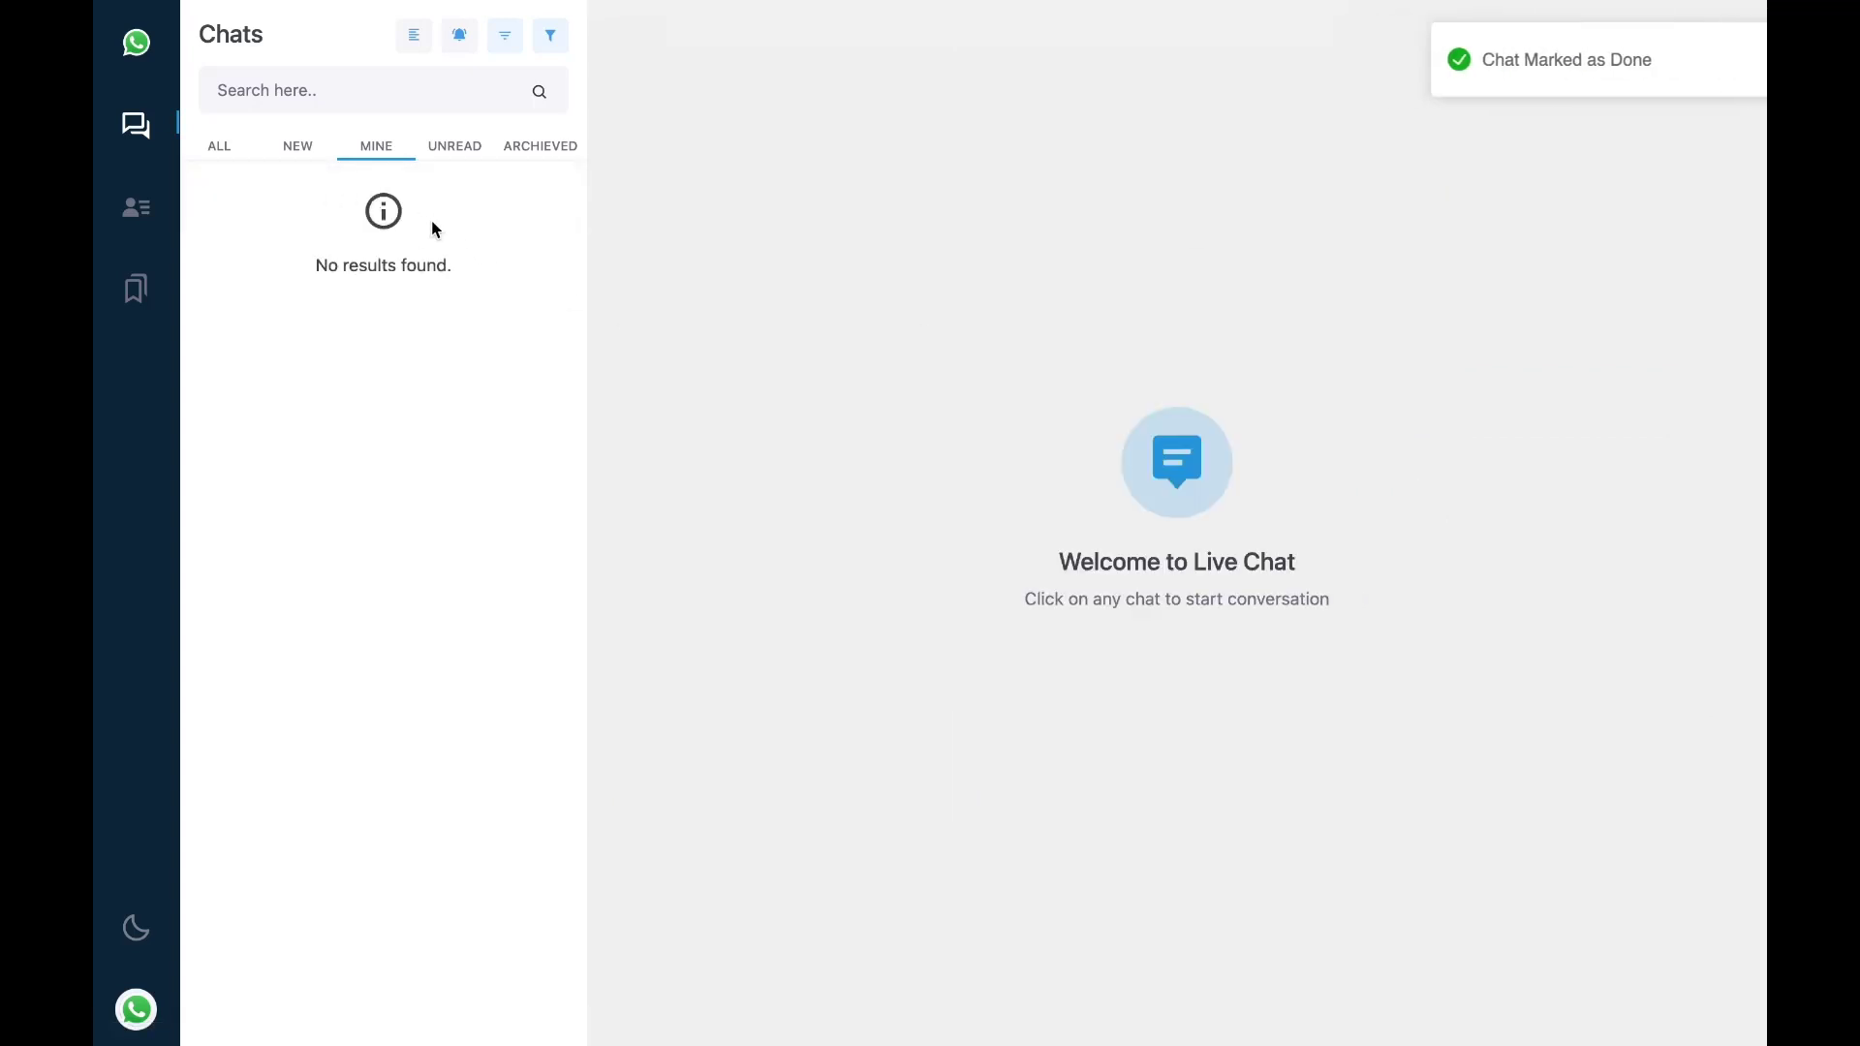
left_click(224, 153)
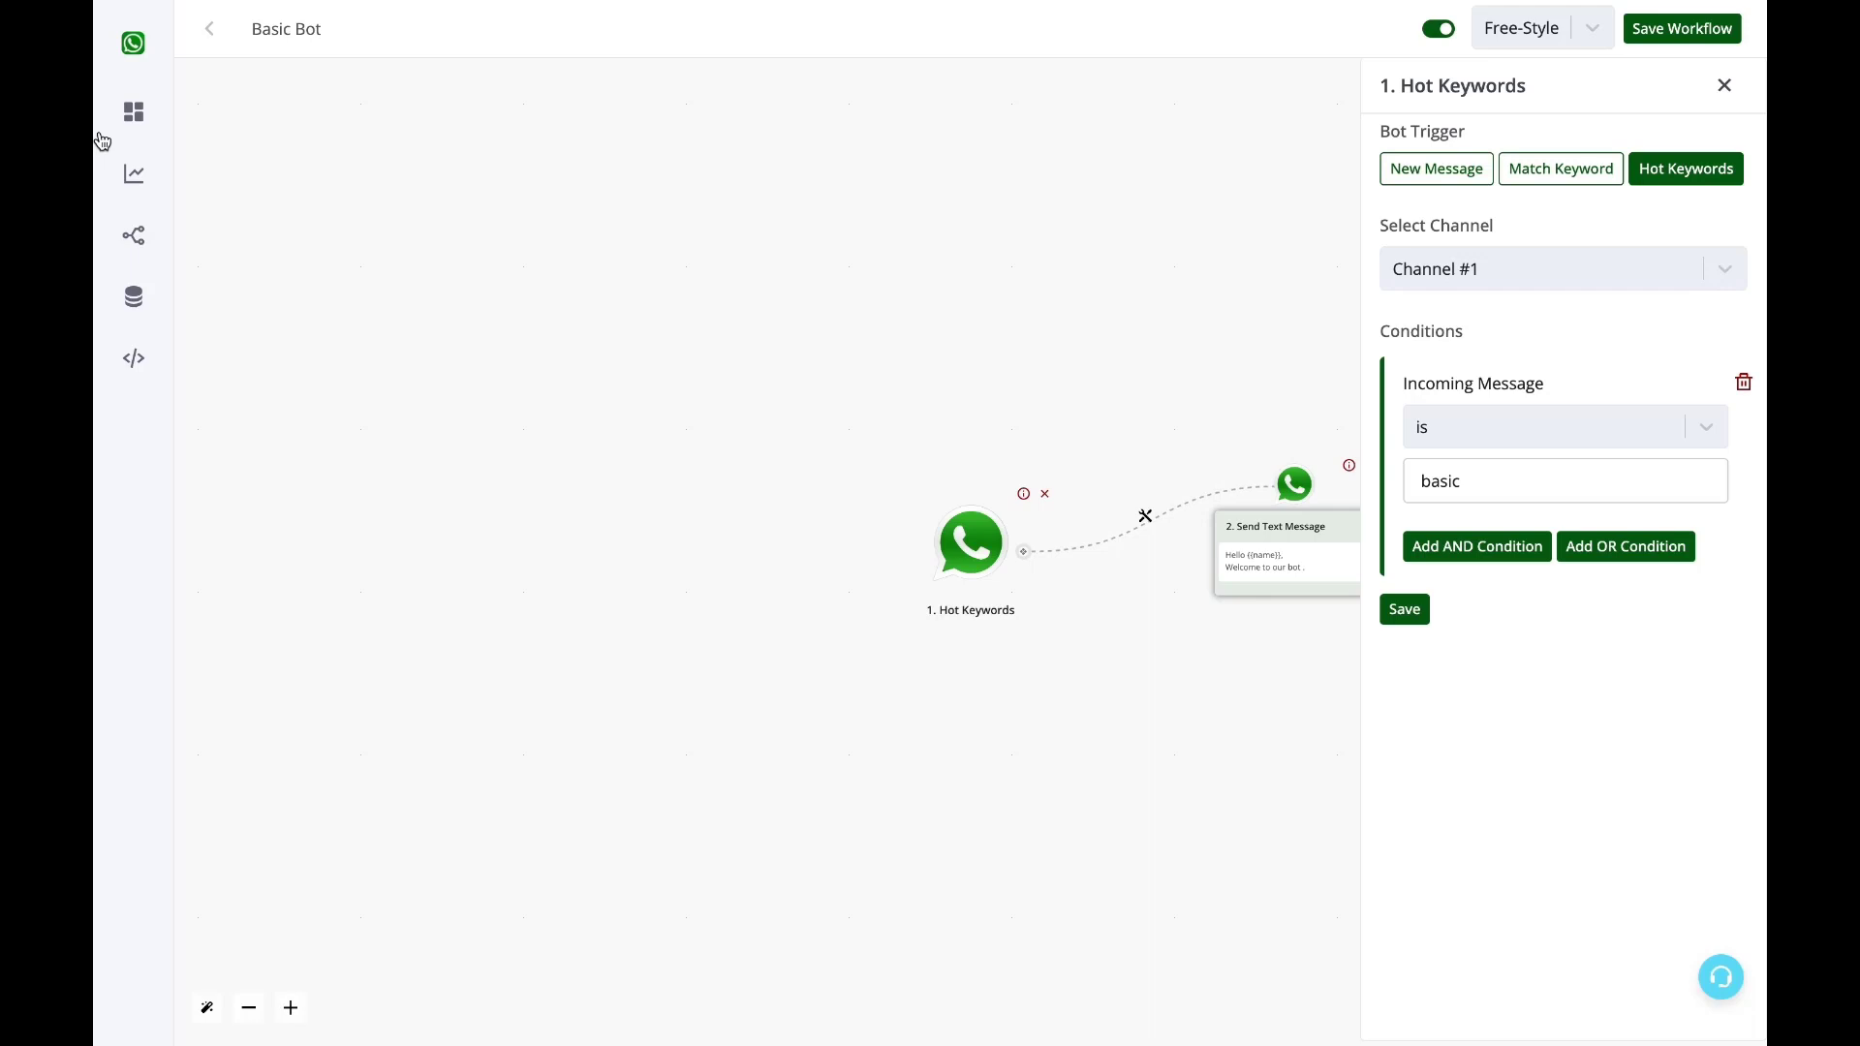
Step: Mark all CRM contacts as done, confirm, and return to the products dashboard
left_click(166, 155)
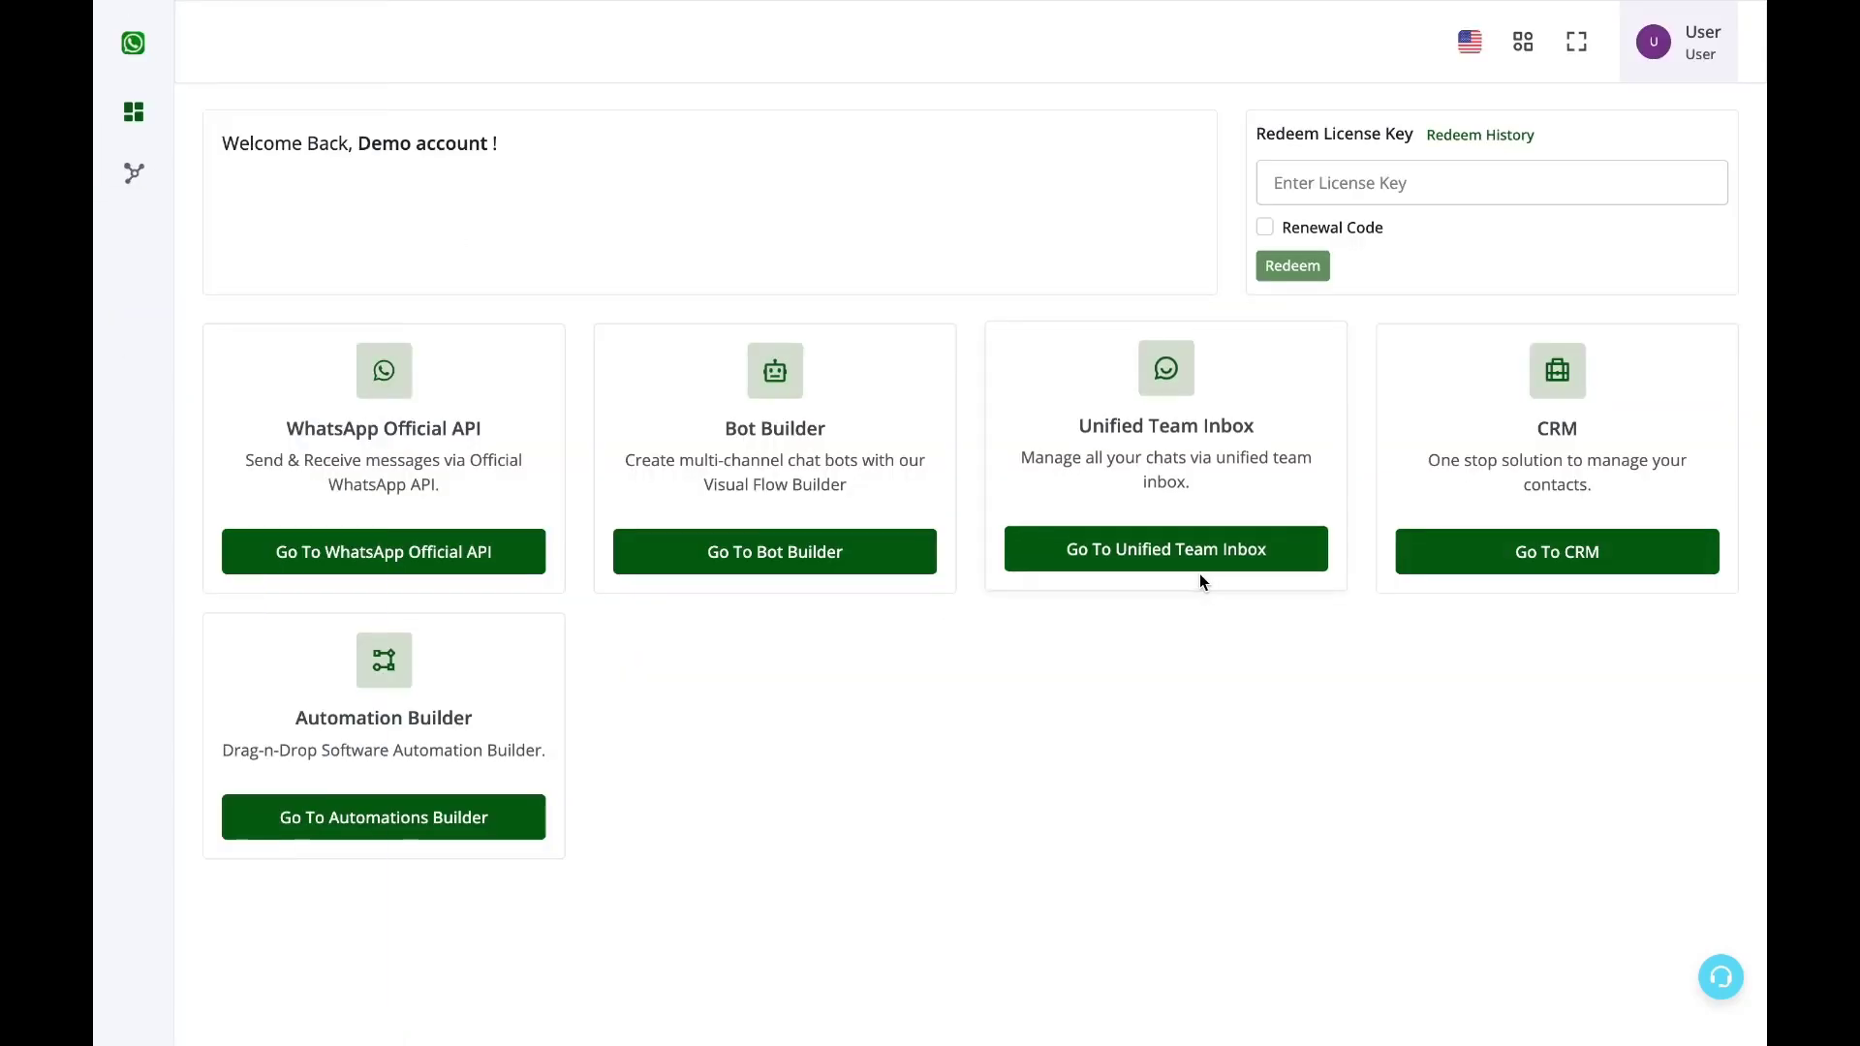
left_click(1443, 567)
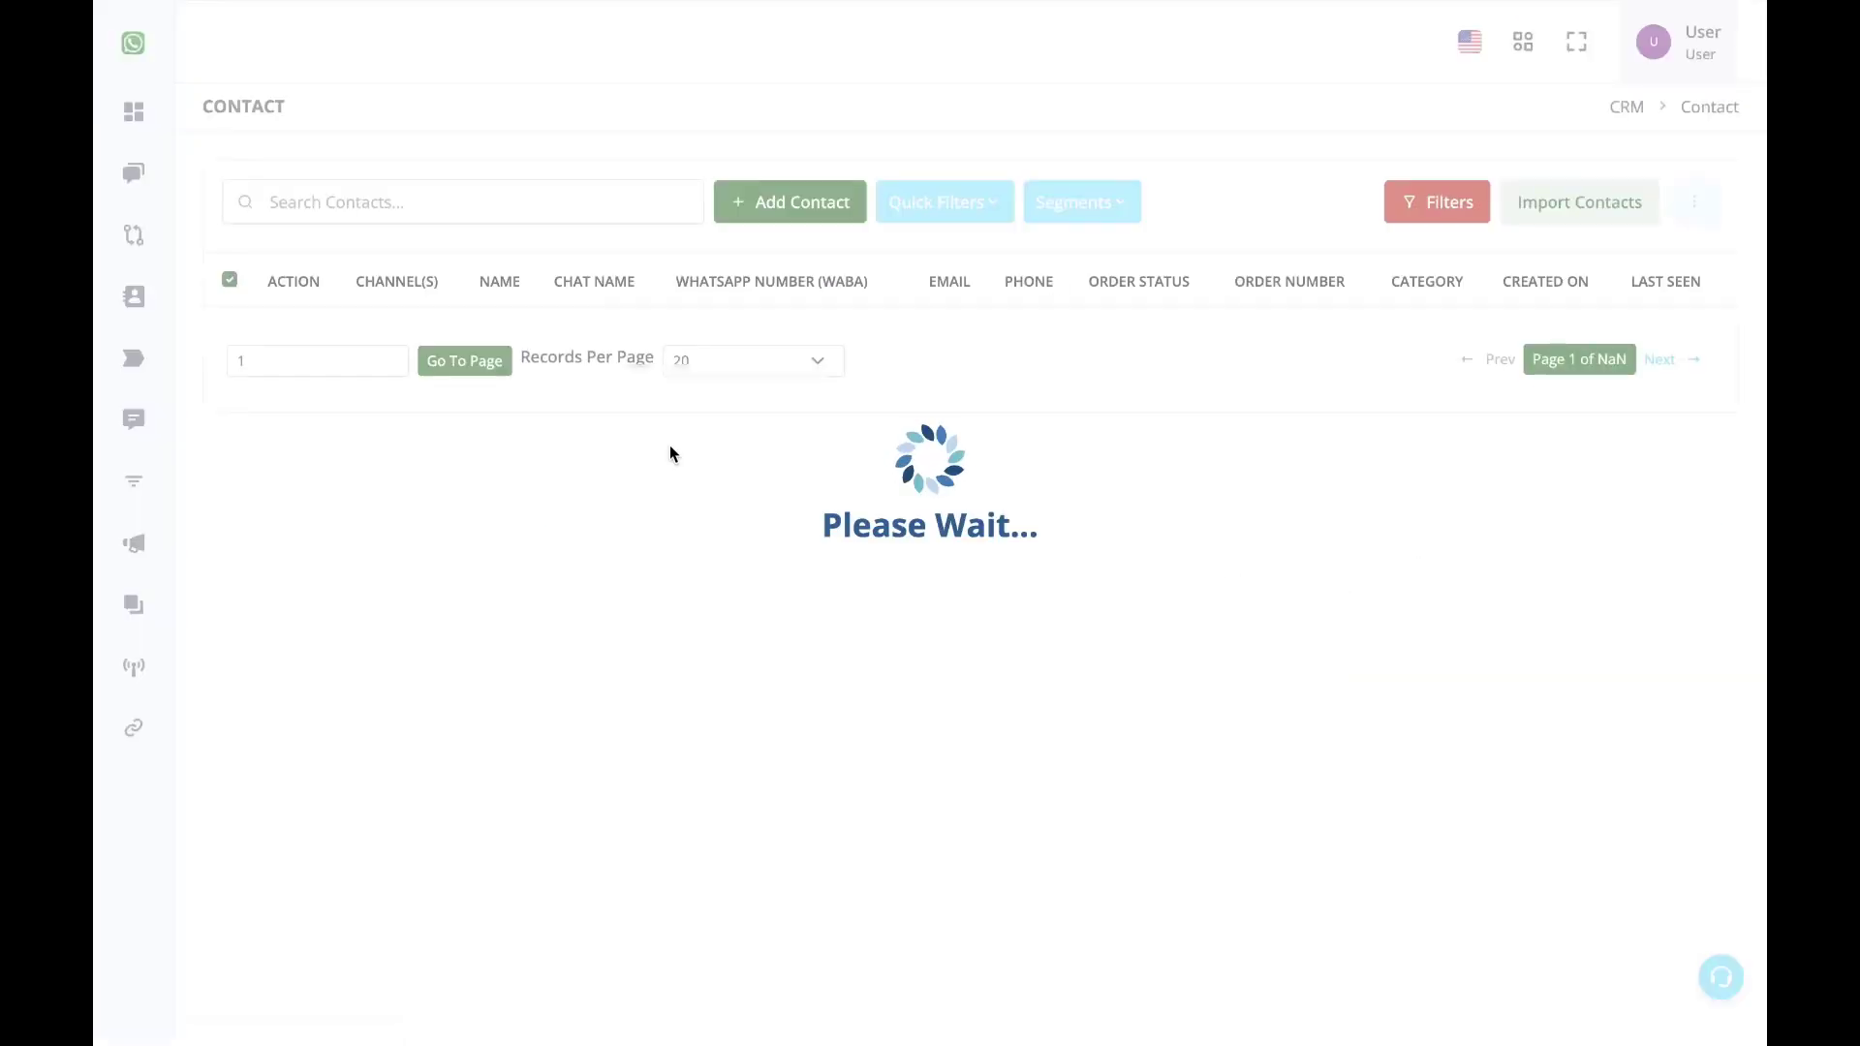
left_click(1696, 239)
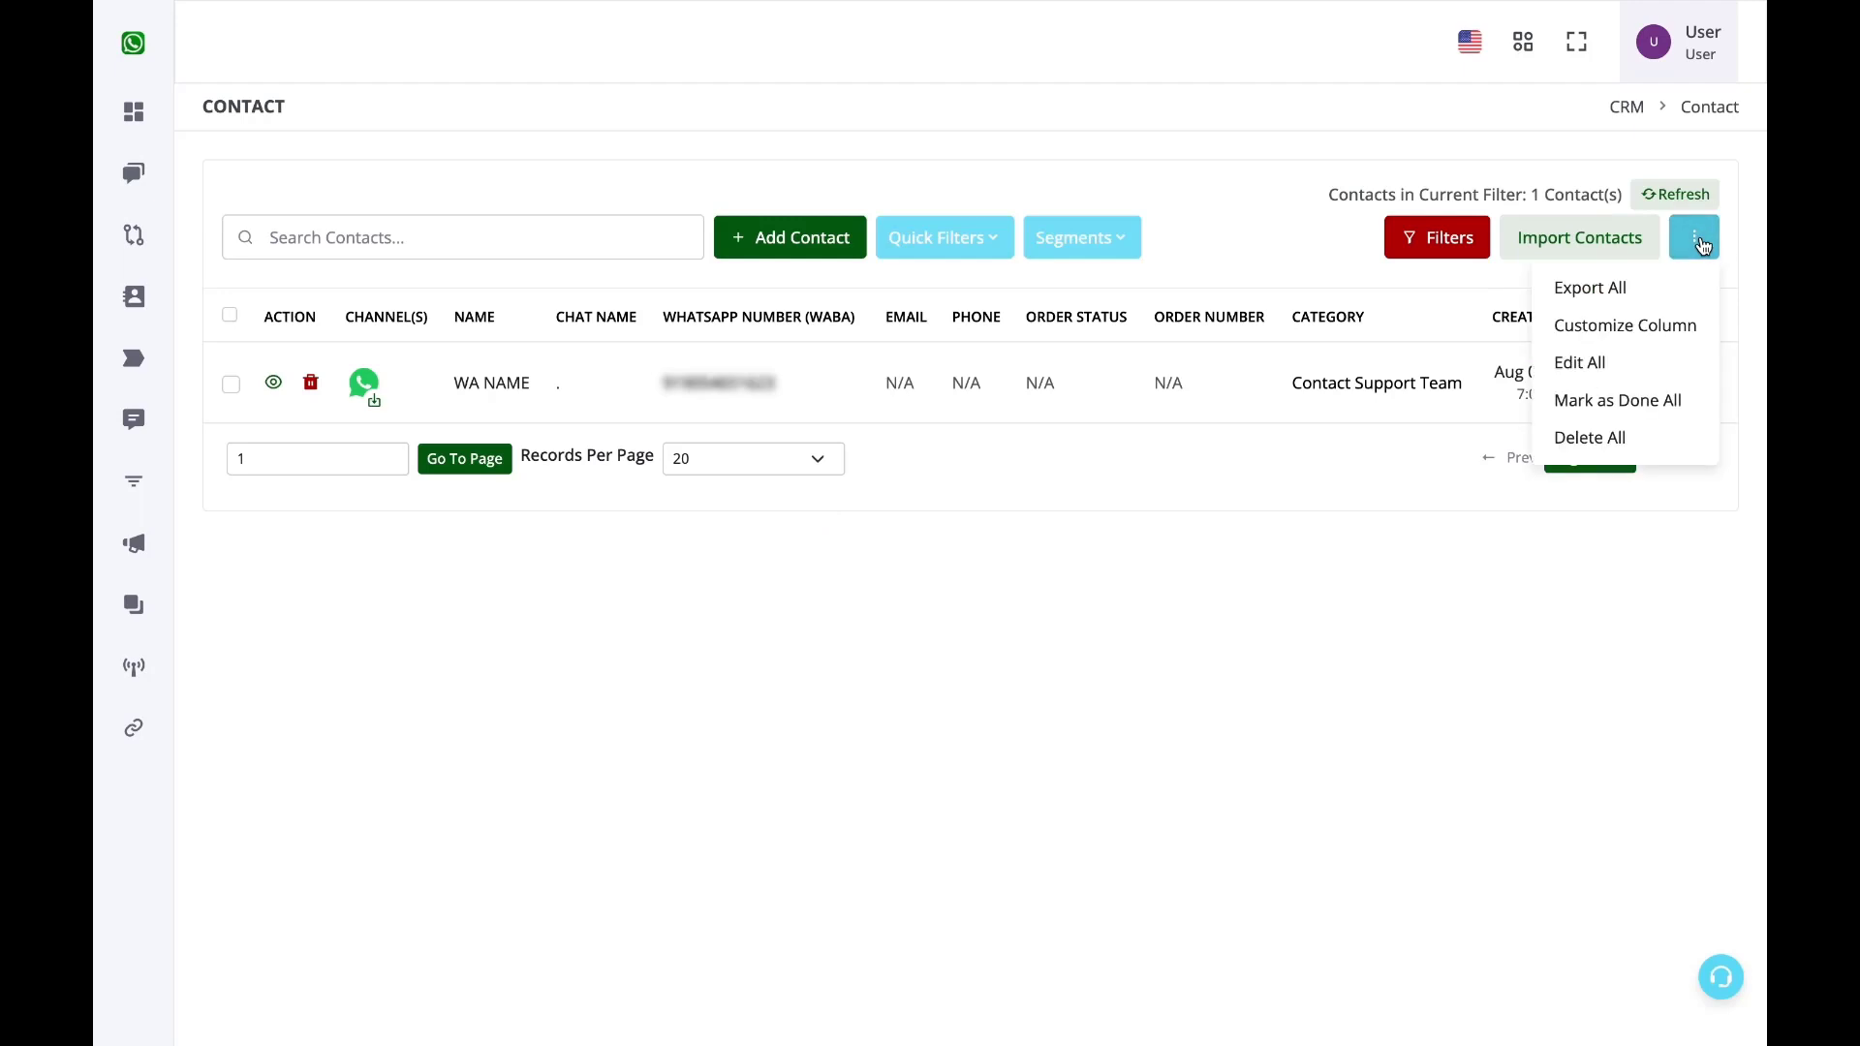
left_click(1609, 410)
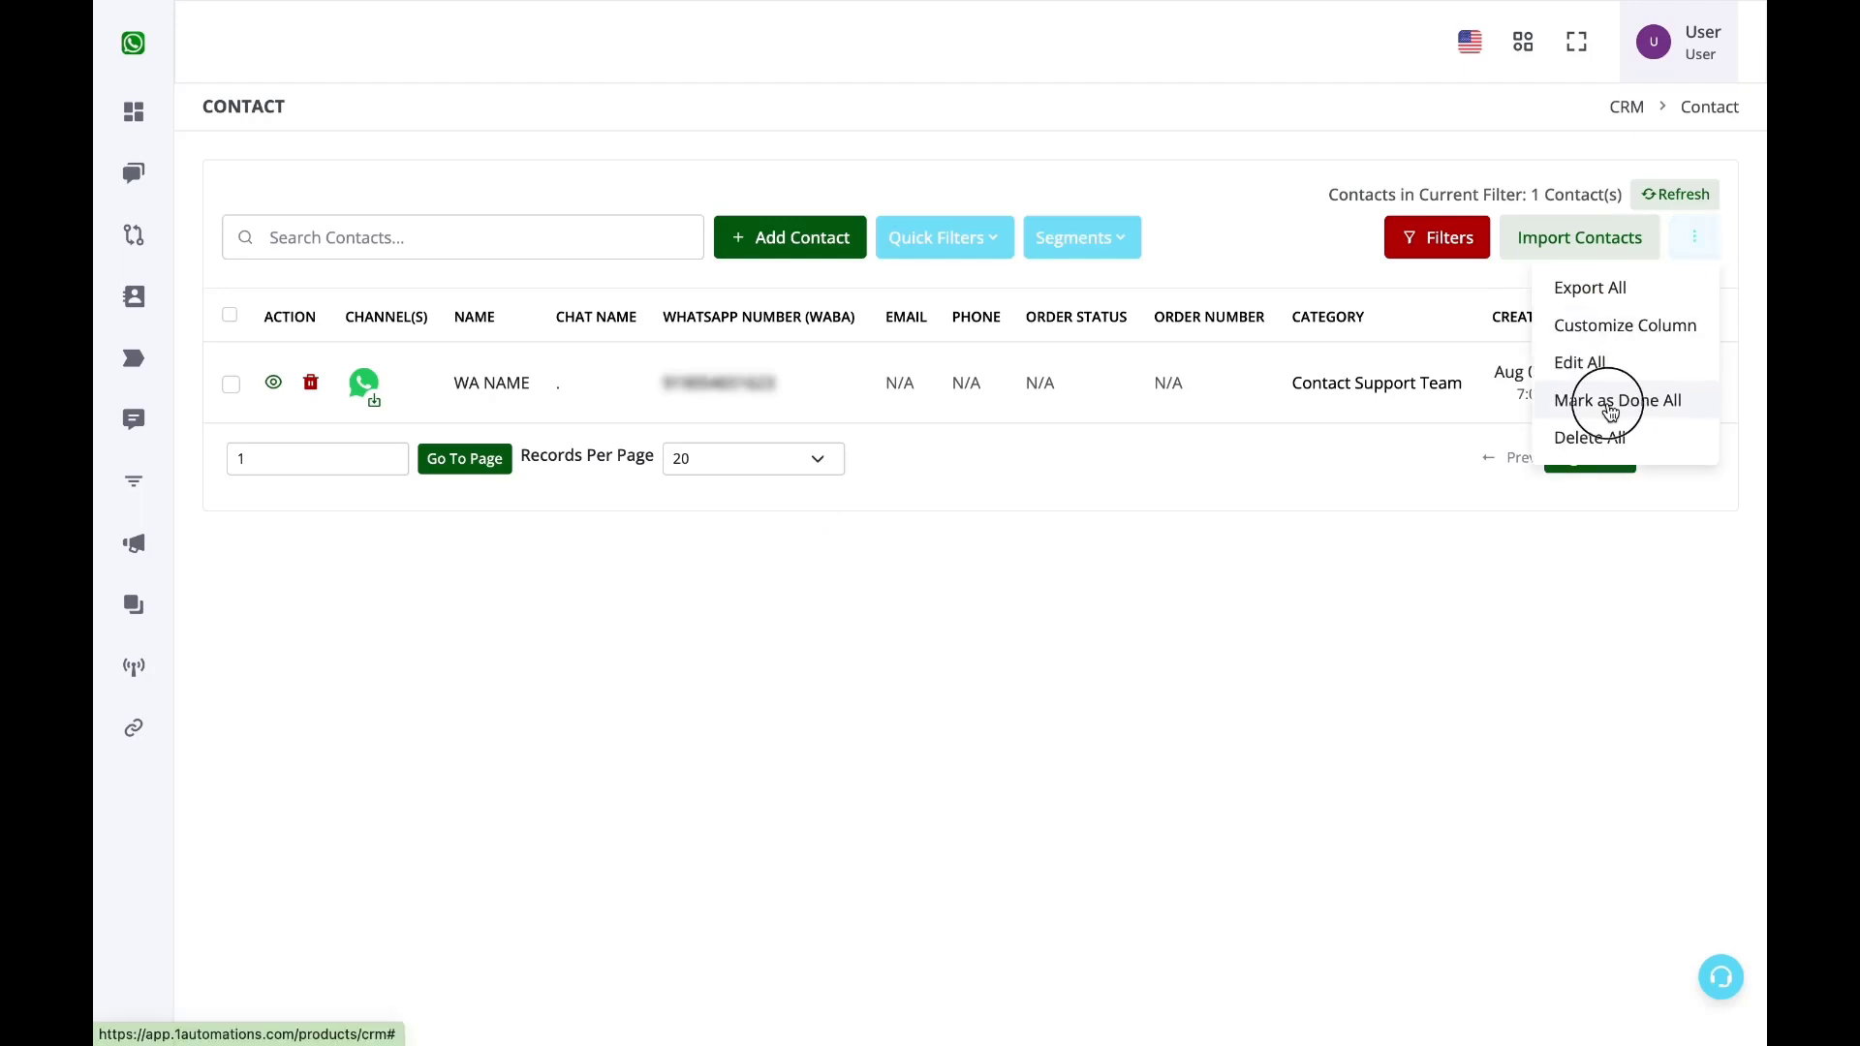
left_click(1143, 651)
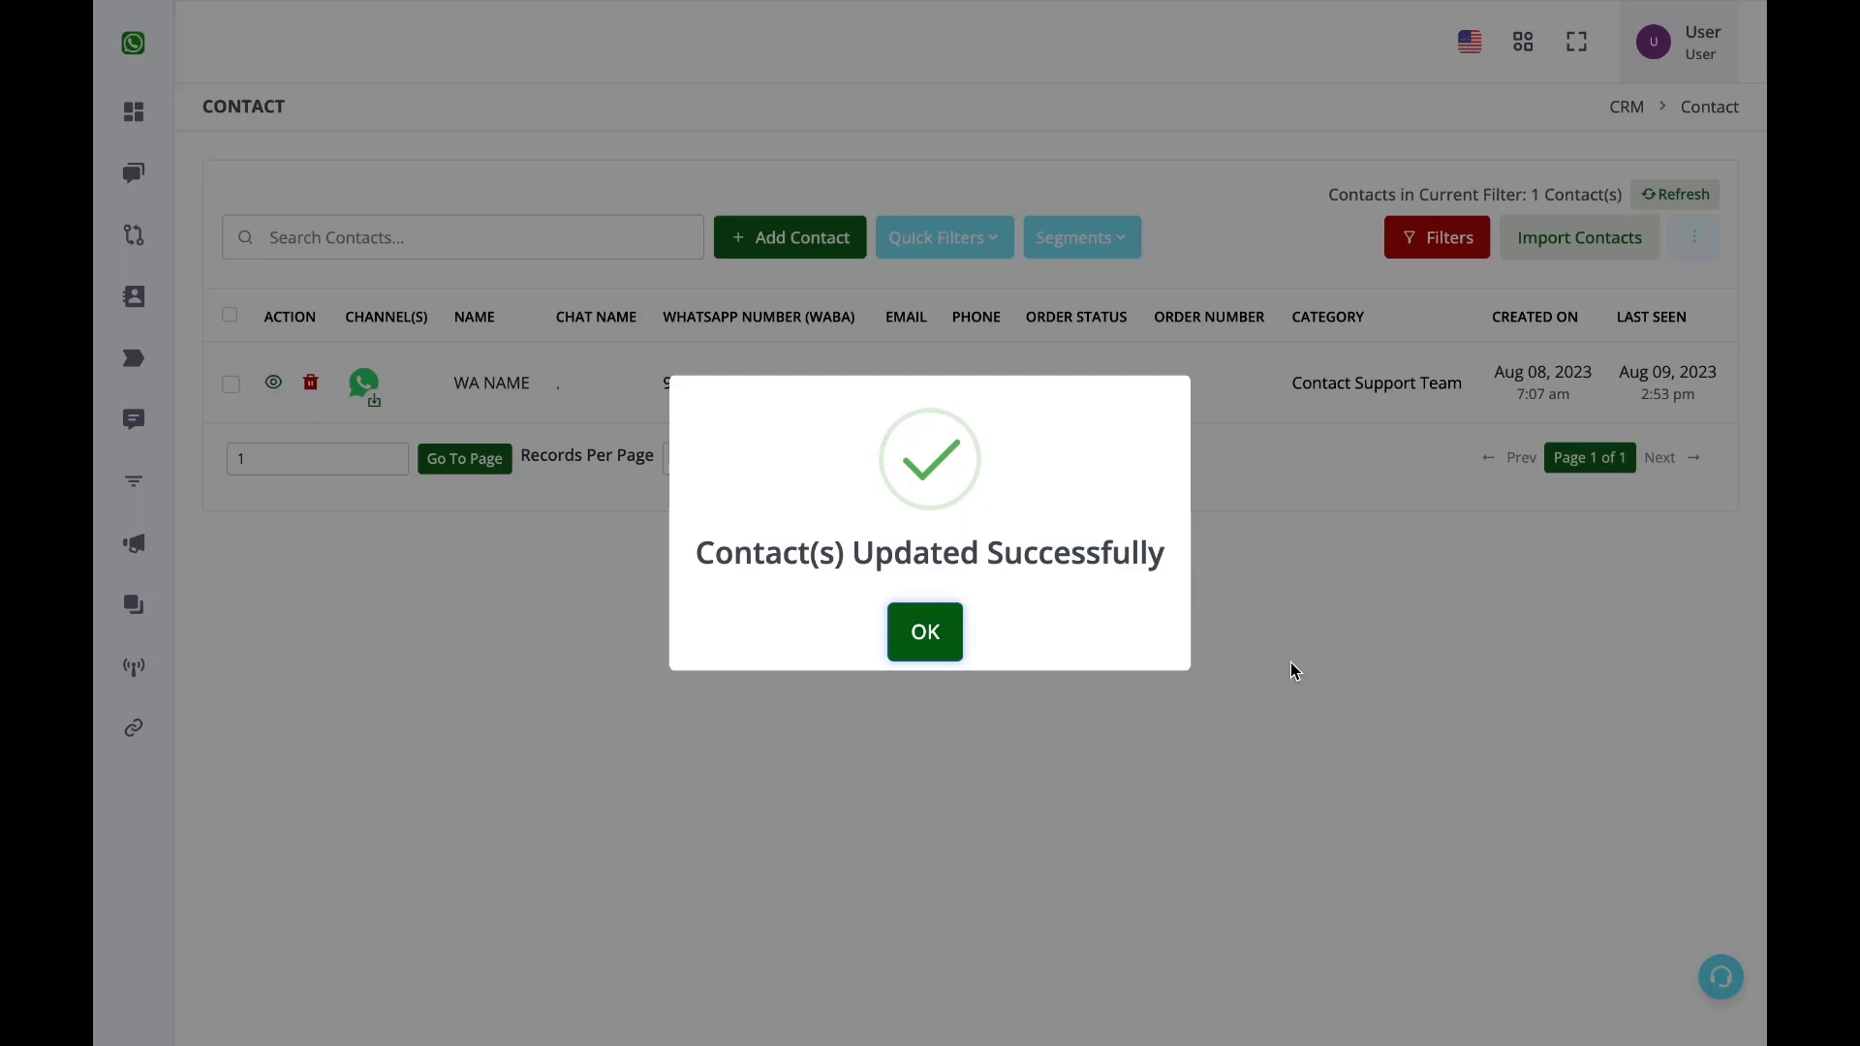
left_click(925, 635)
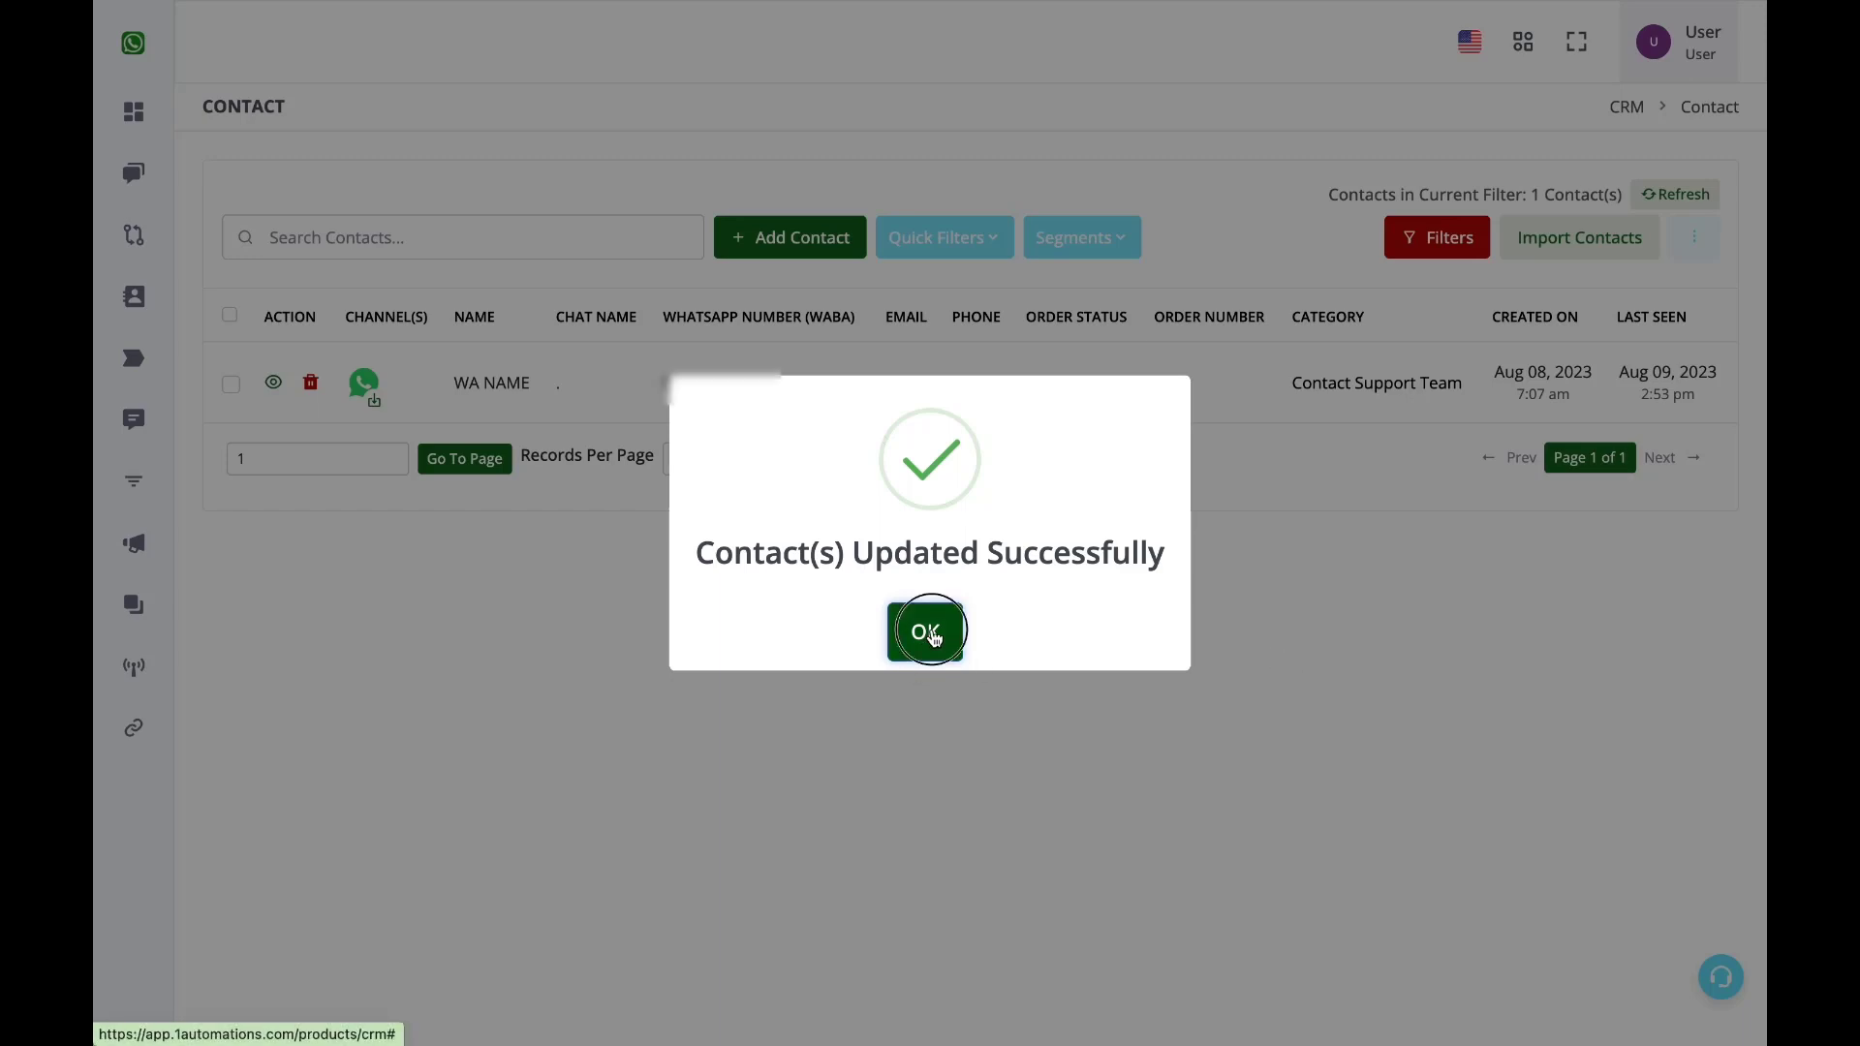
mouse_move(134, 59)
left_click(159, 171)
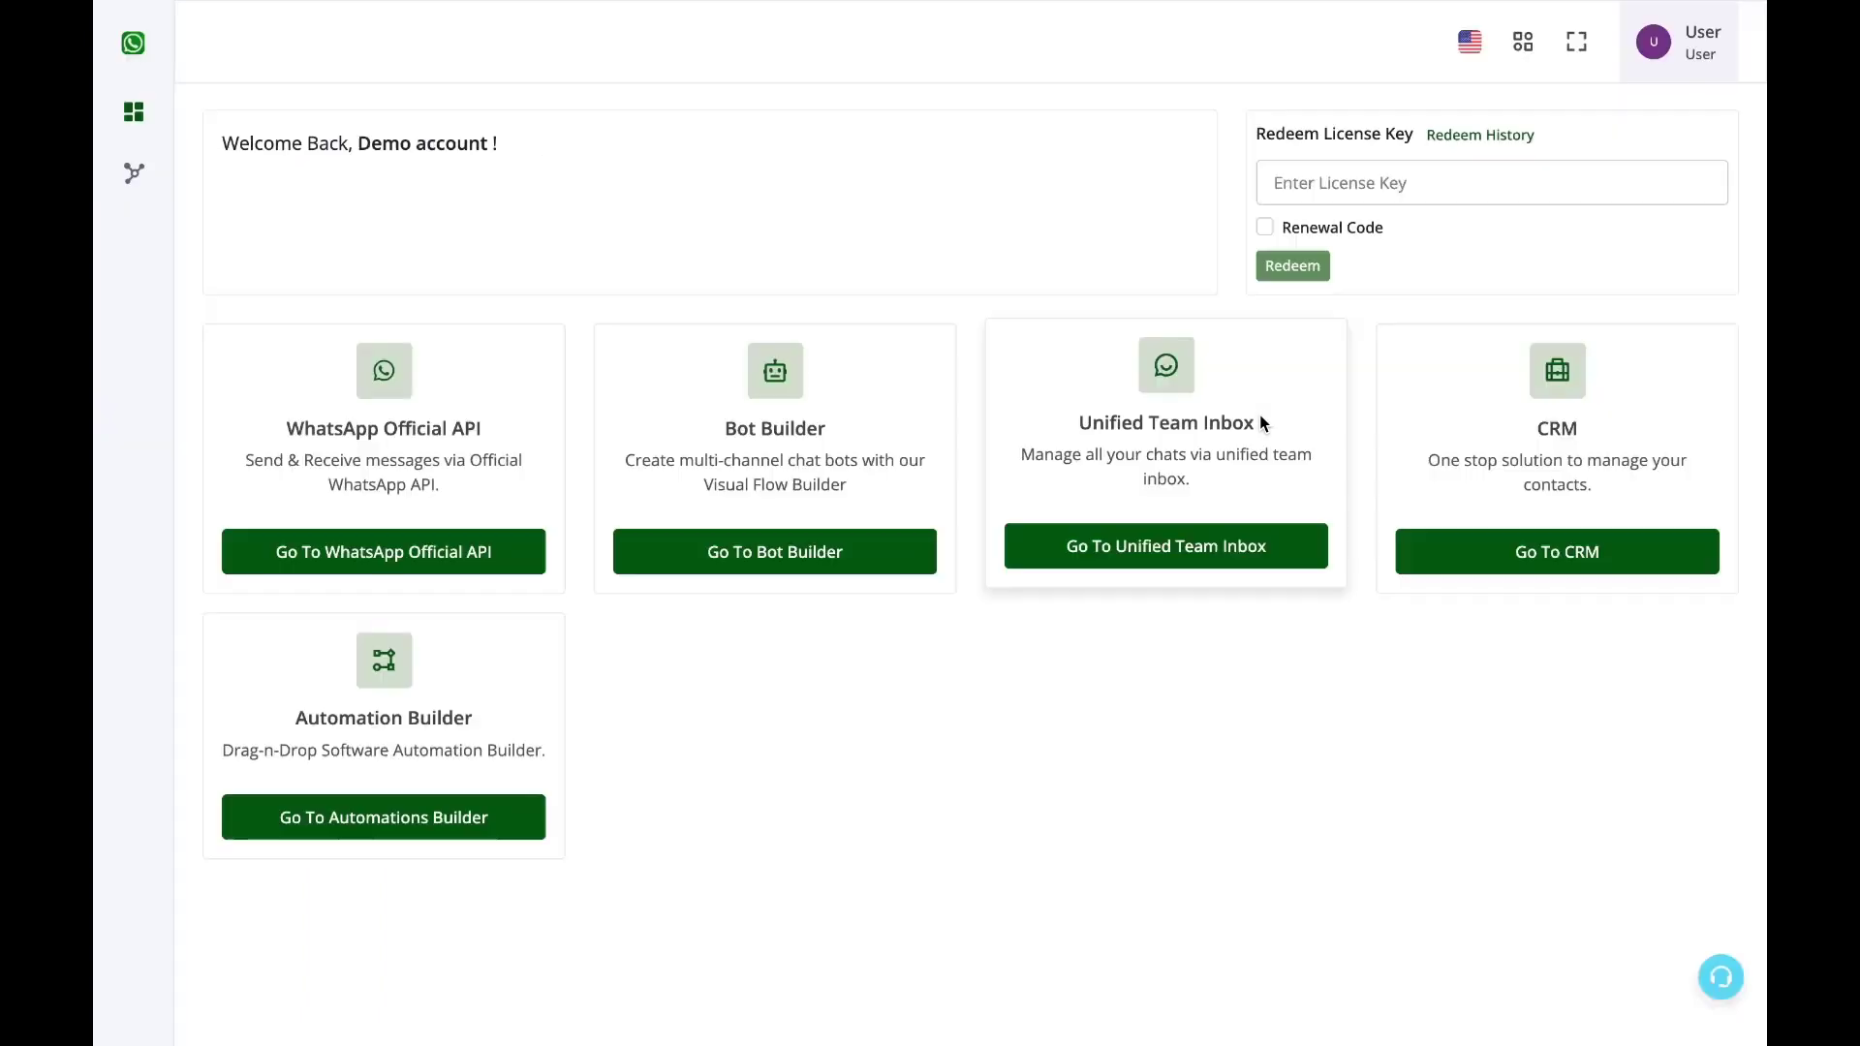
Step: Open Basic Bot's Hot Keywords trigger and view its Incoming Message condition
left_click(730, 551)
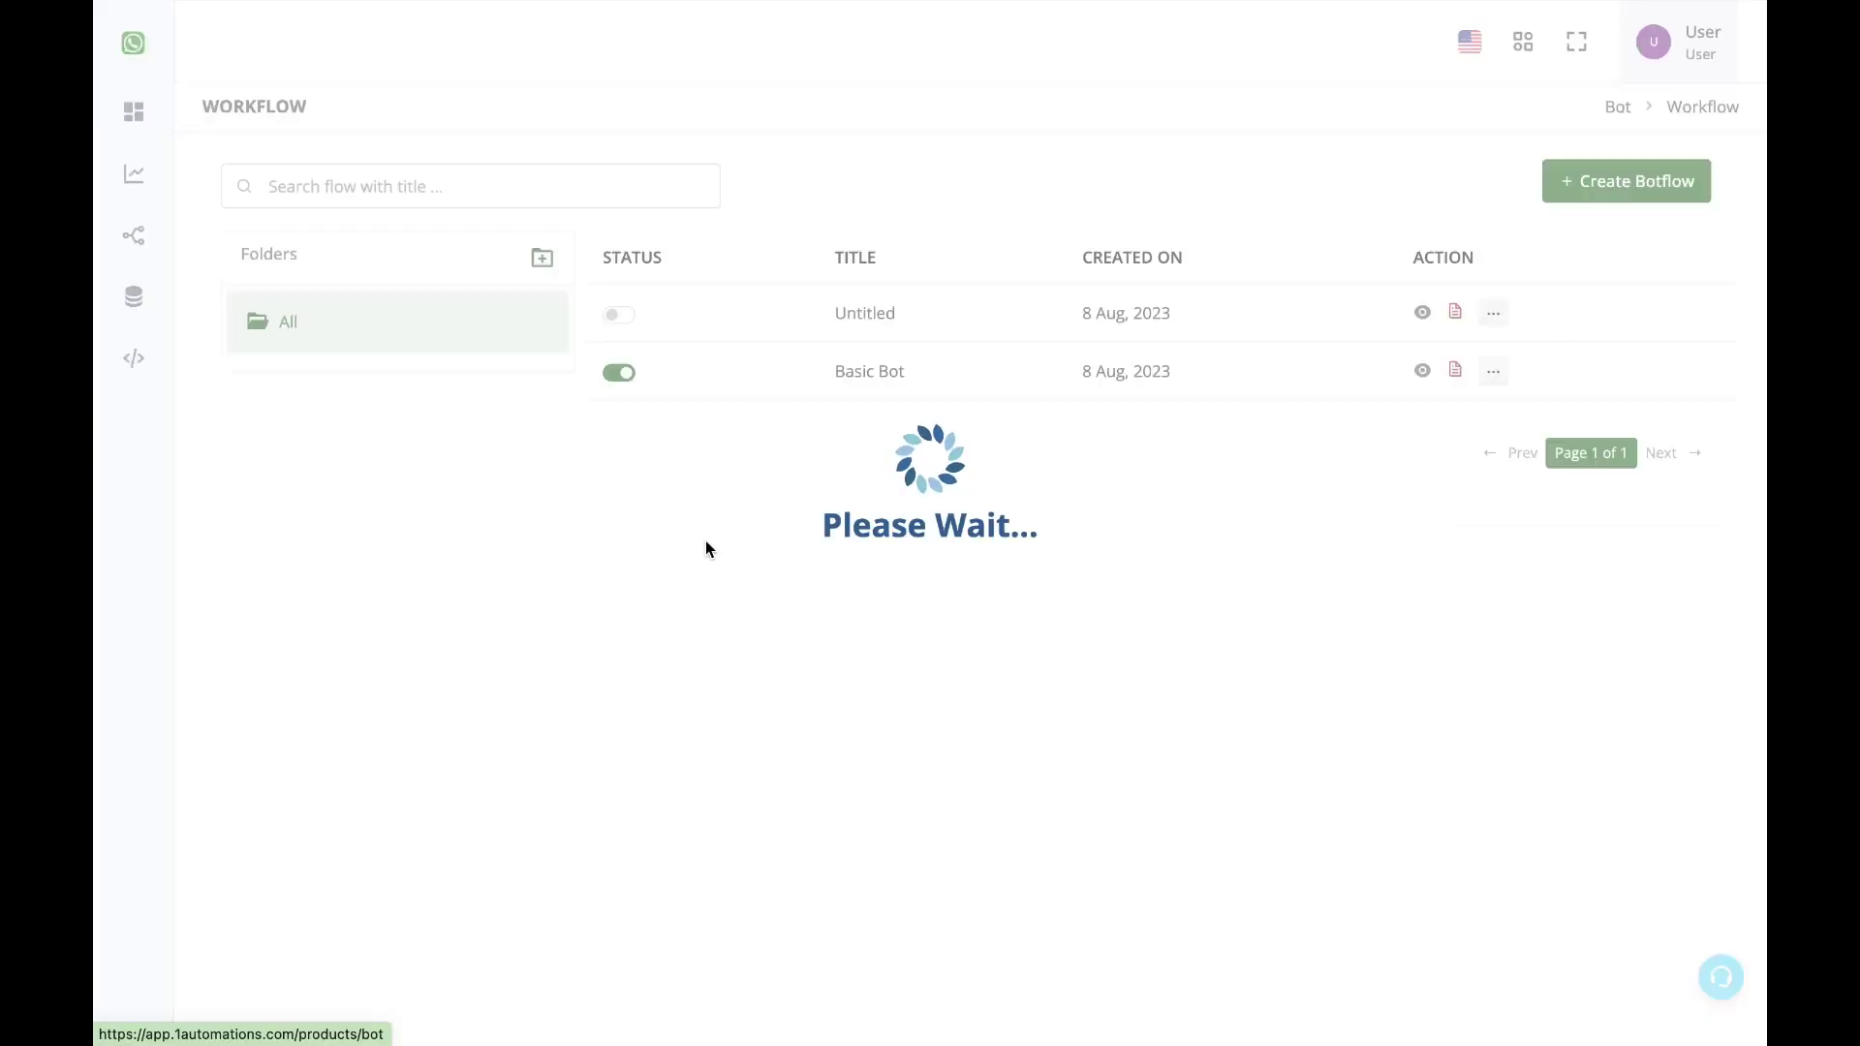
left_click(1422, 371)
left_click(307, 535)
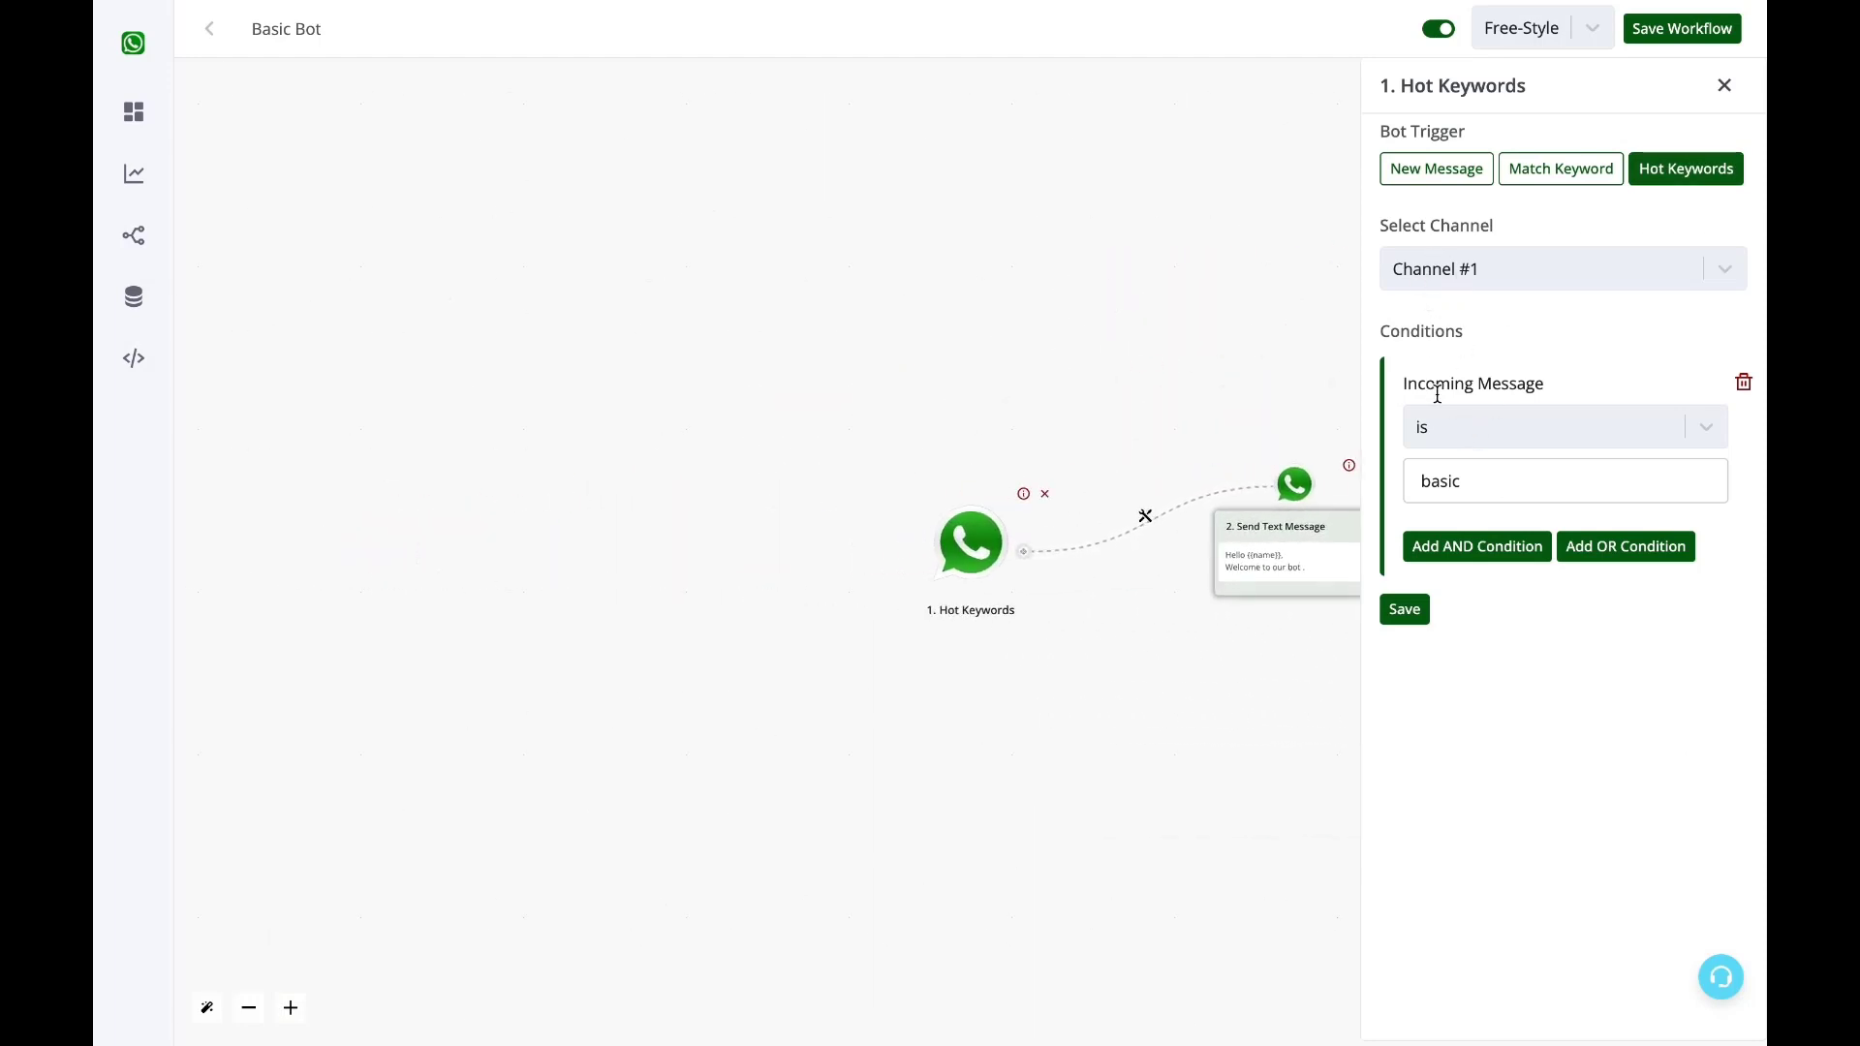
left_click_drag(1436, 385, 1437, 436)
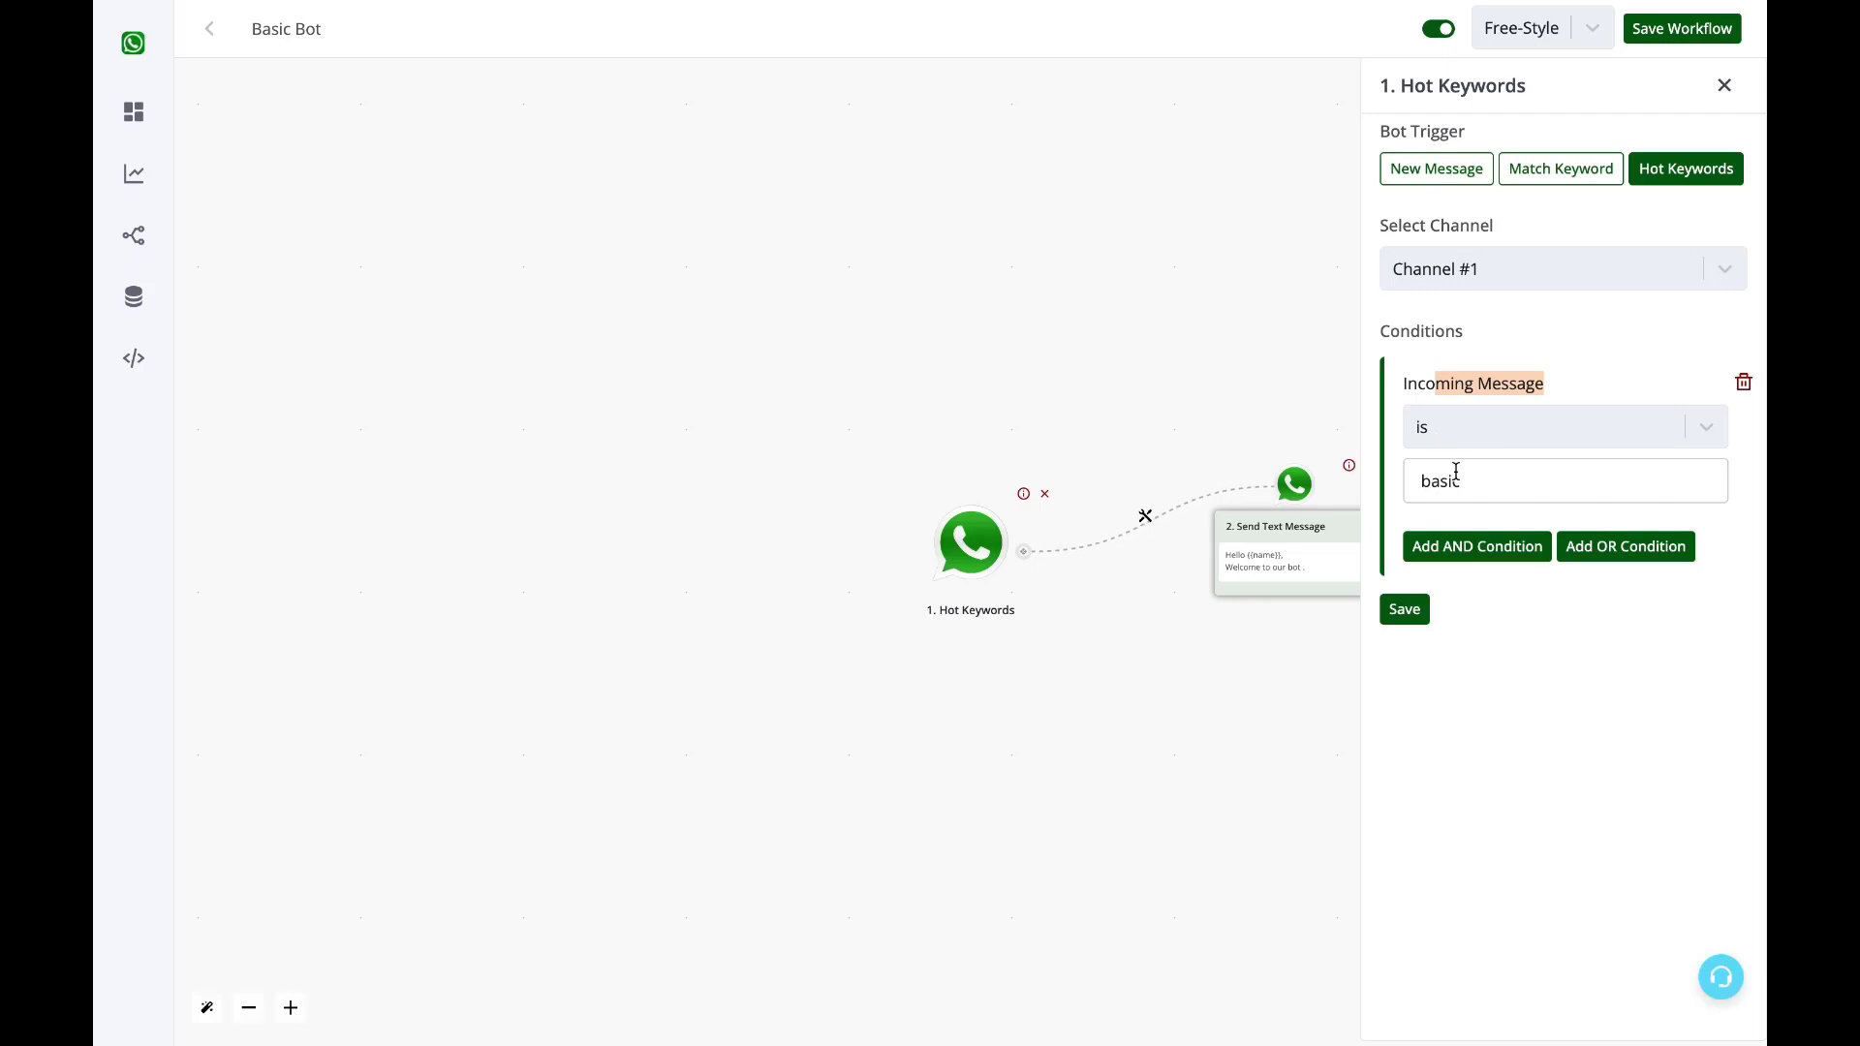
Step: Confirm the condition operator stays 'is' basic, then return to the products dashboard
left_click(1473, 426)
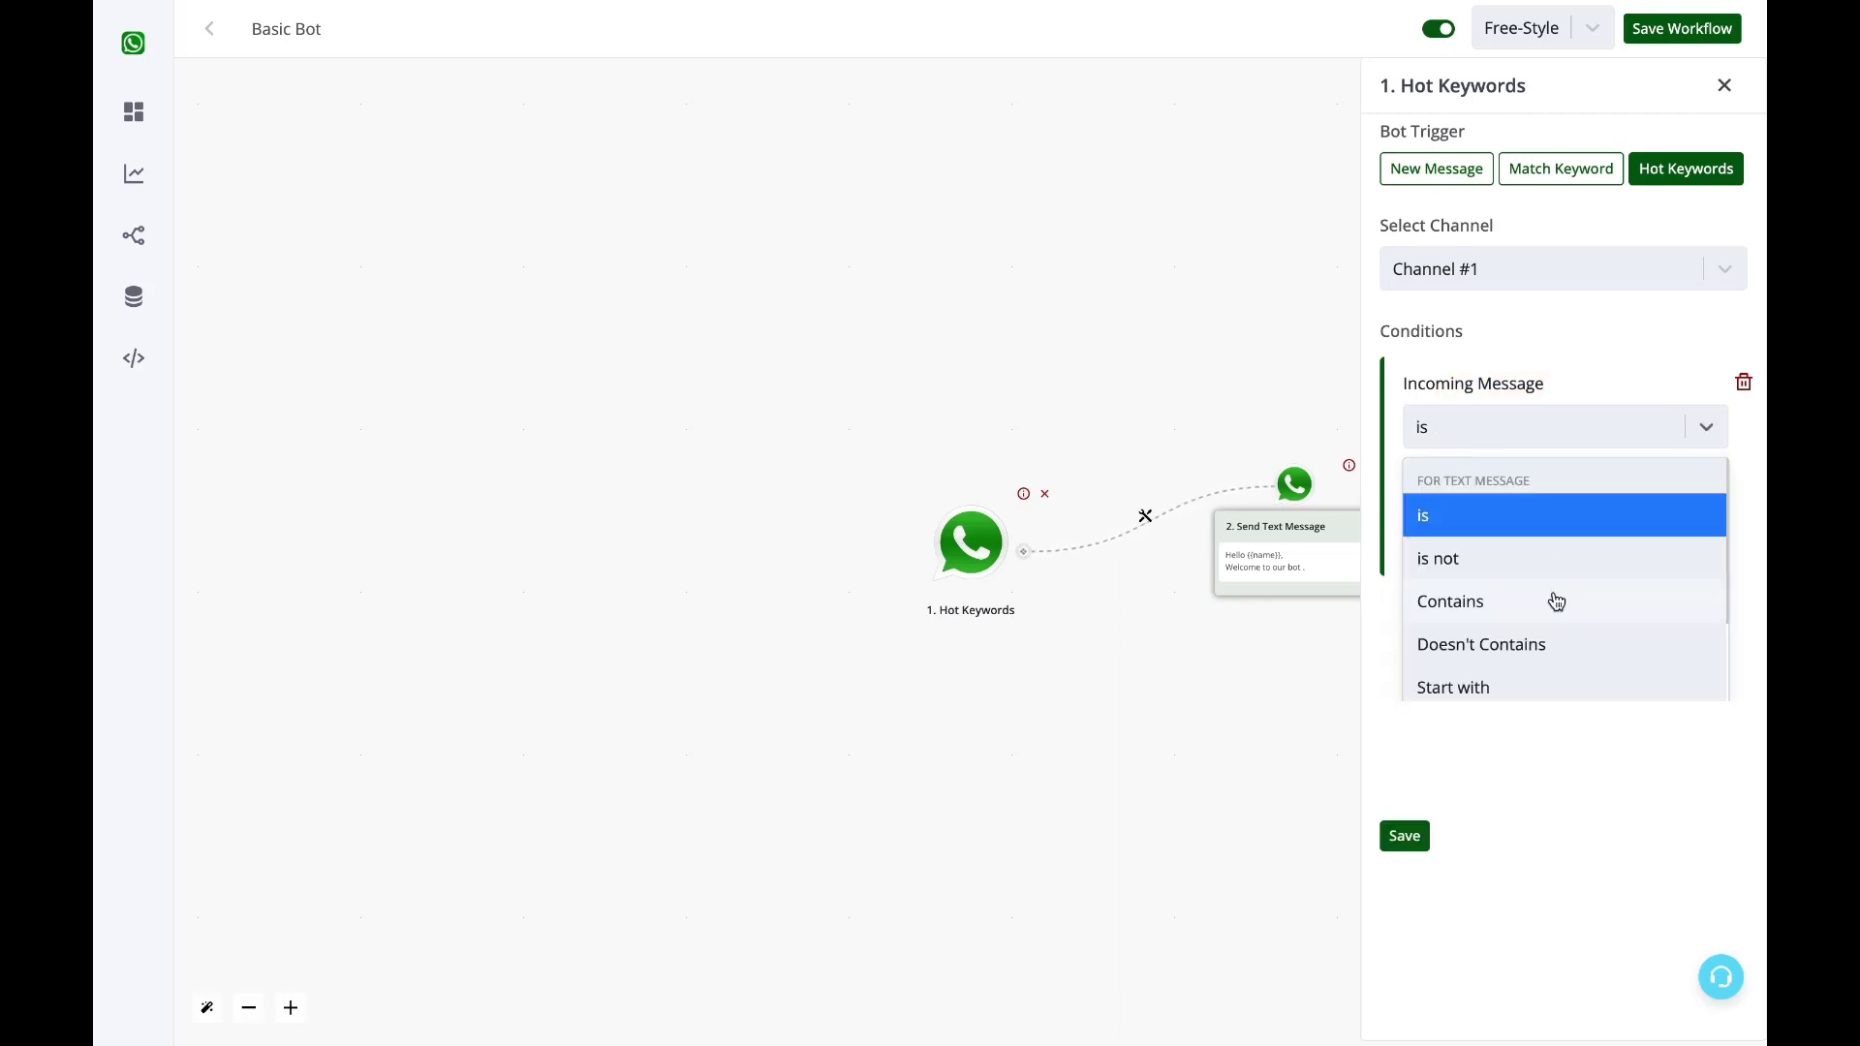
scroll(1529, 601, "down", 3)
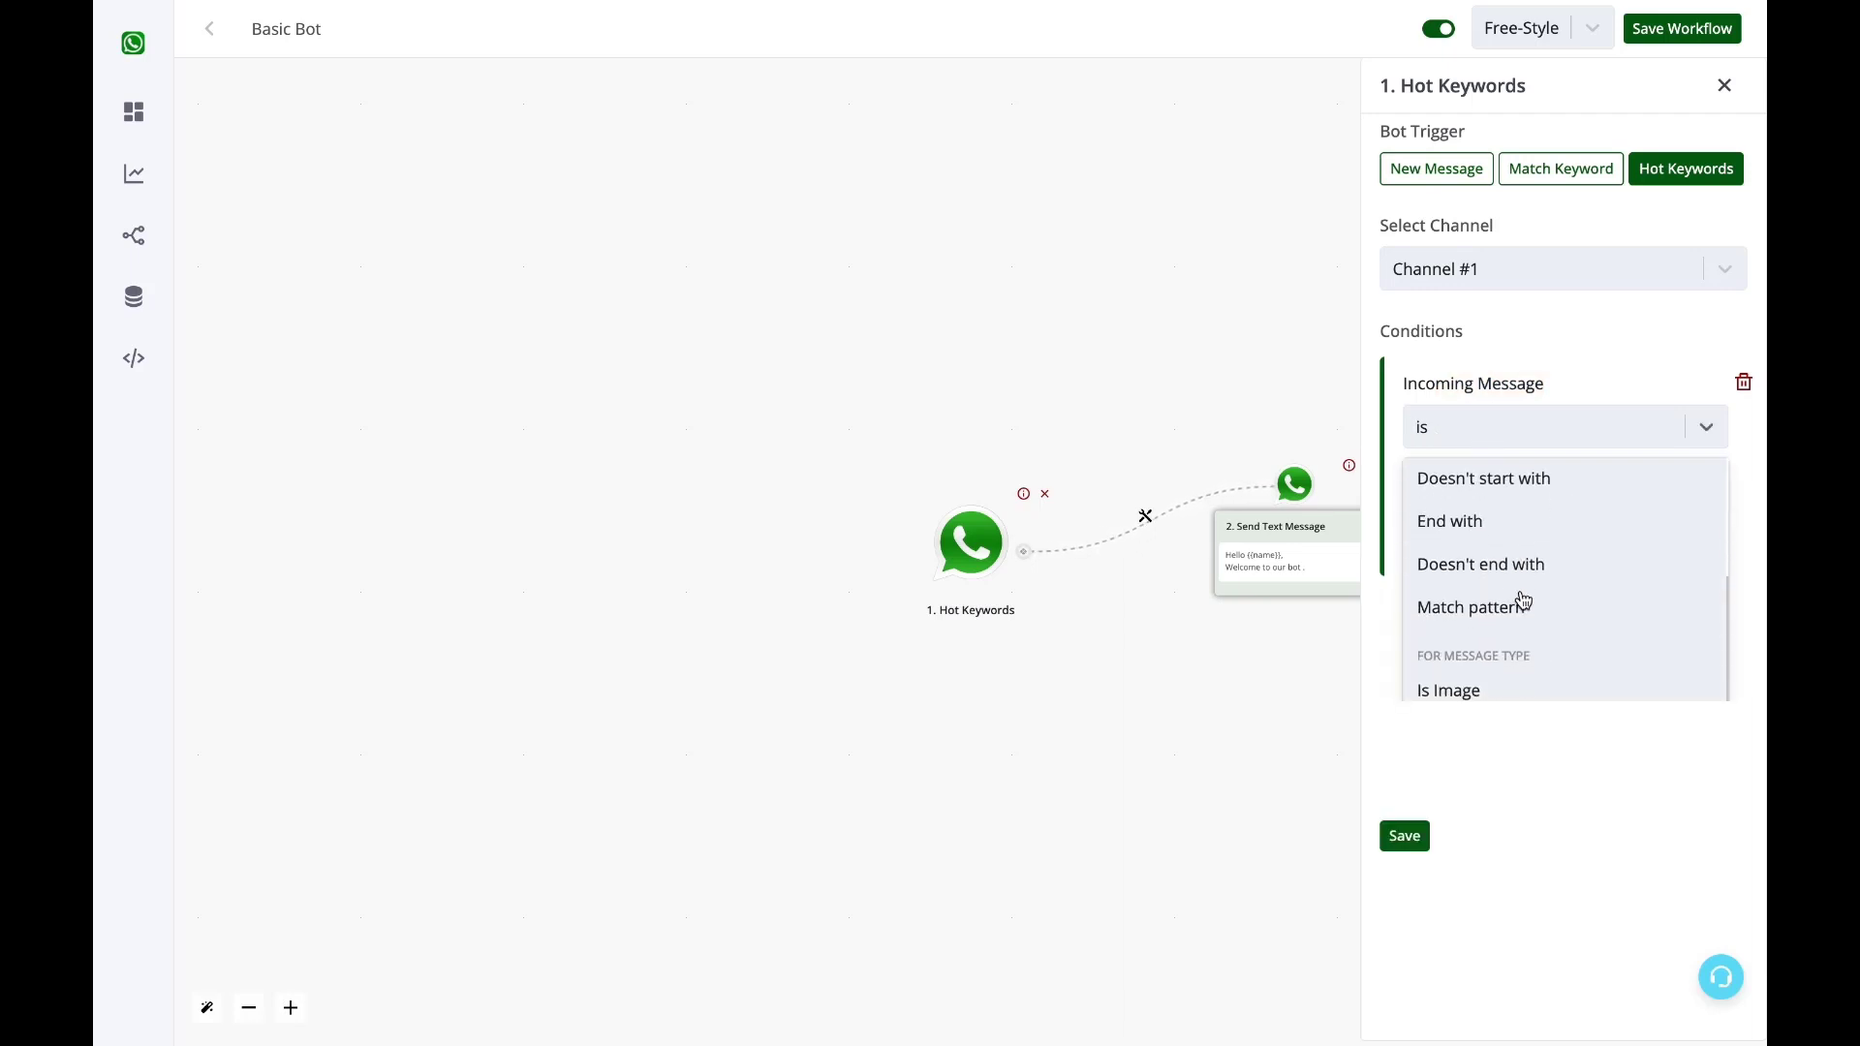
scroll(1524, 601, "down", 2)
scroll(1524, 601, "up", 5)
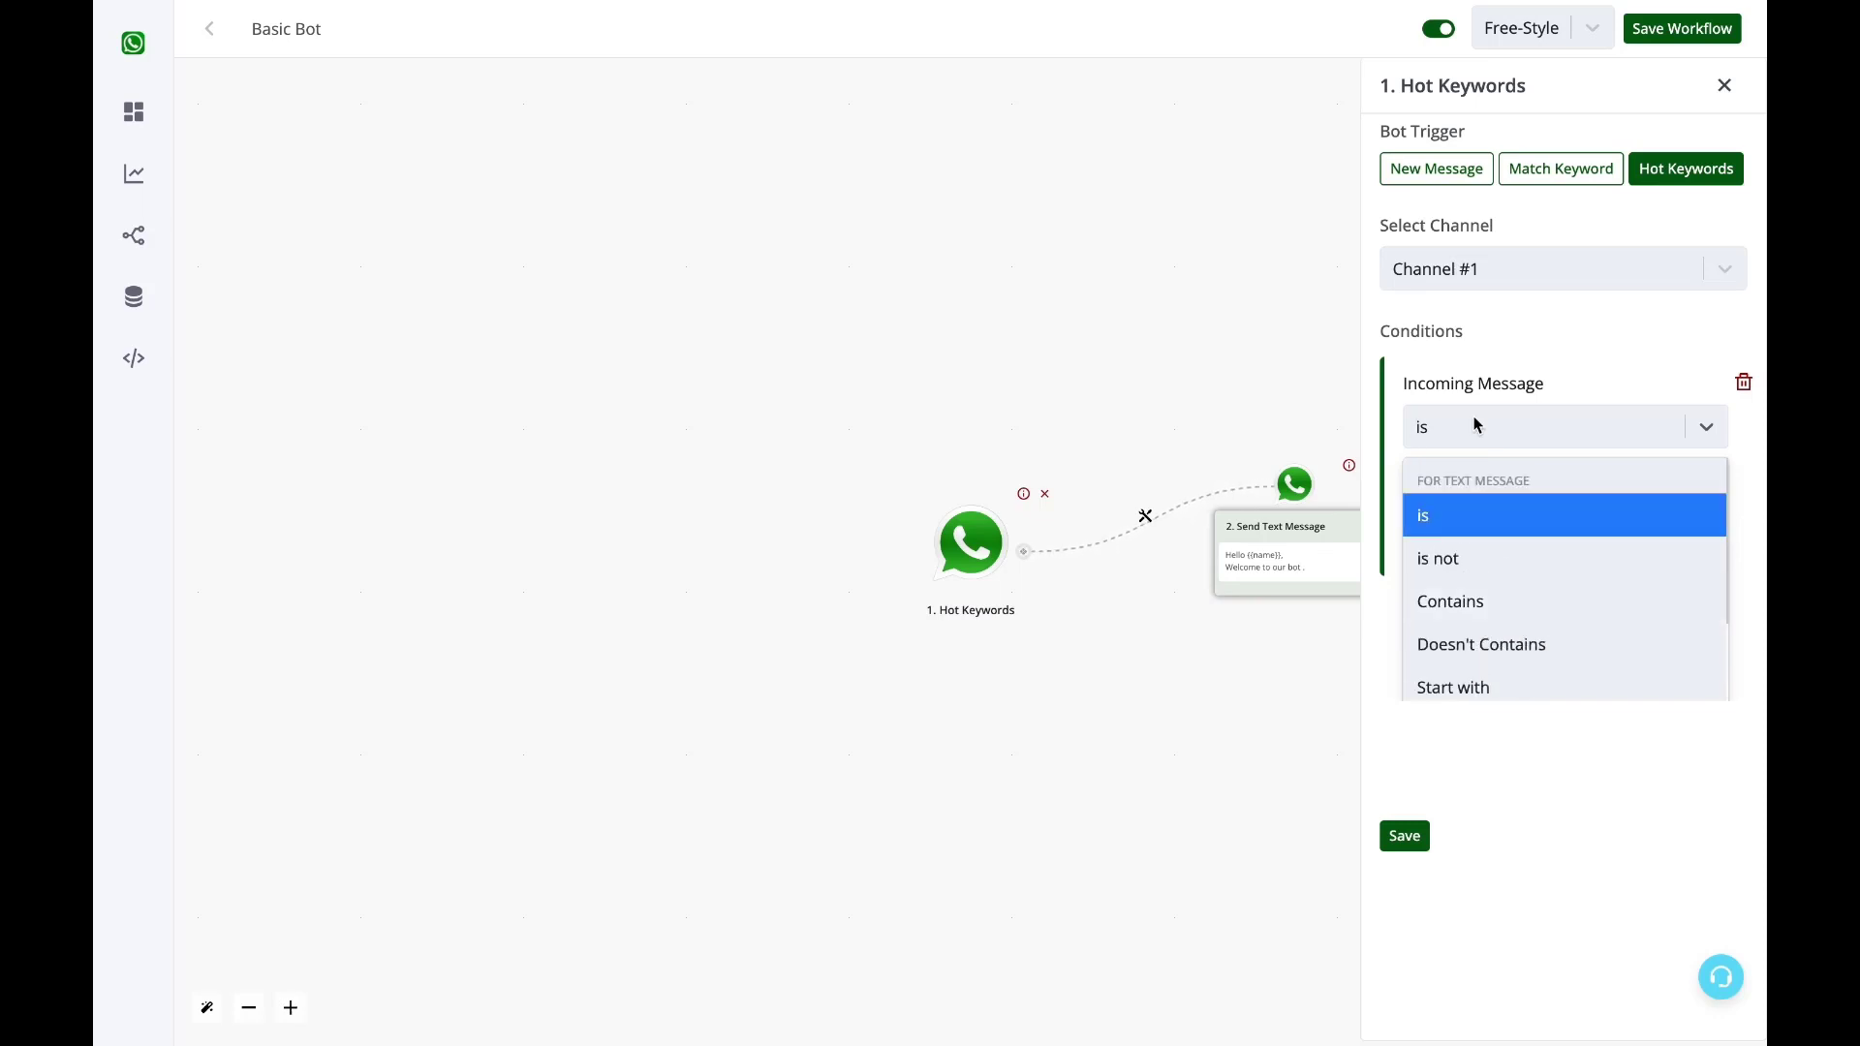
left_click(1527, 360)
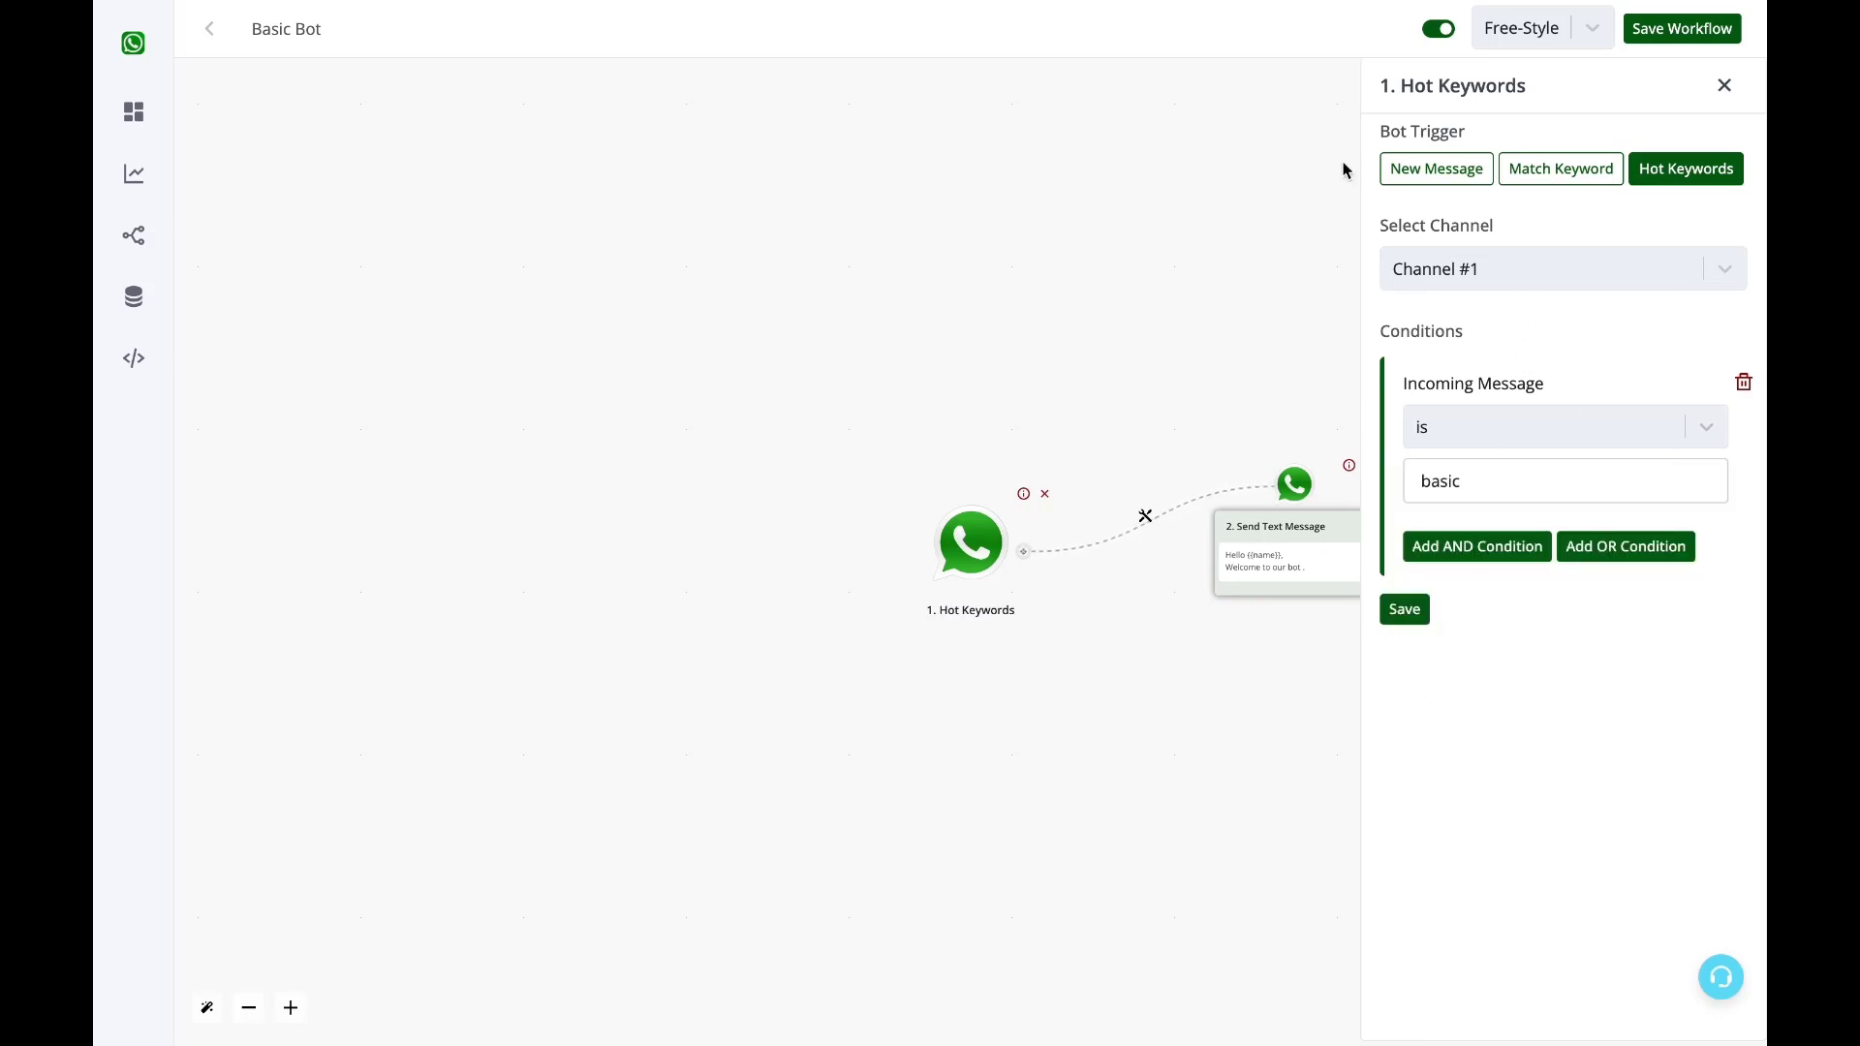
mouse_move(93, 118)
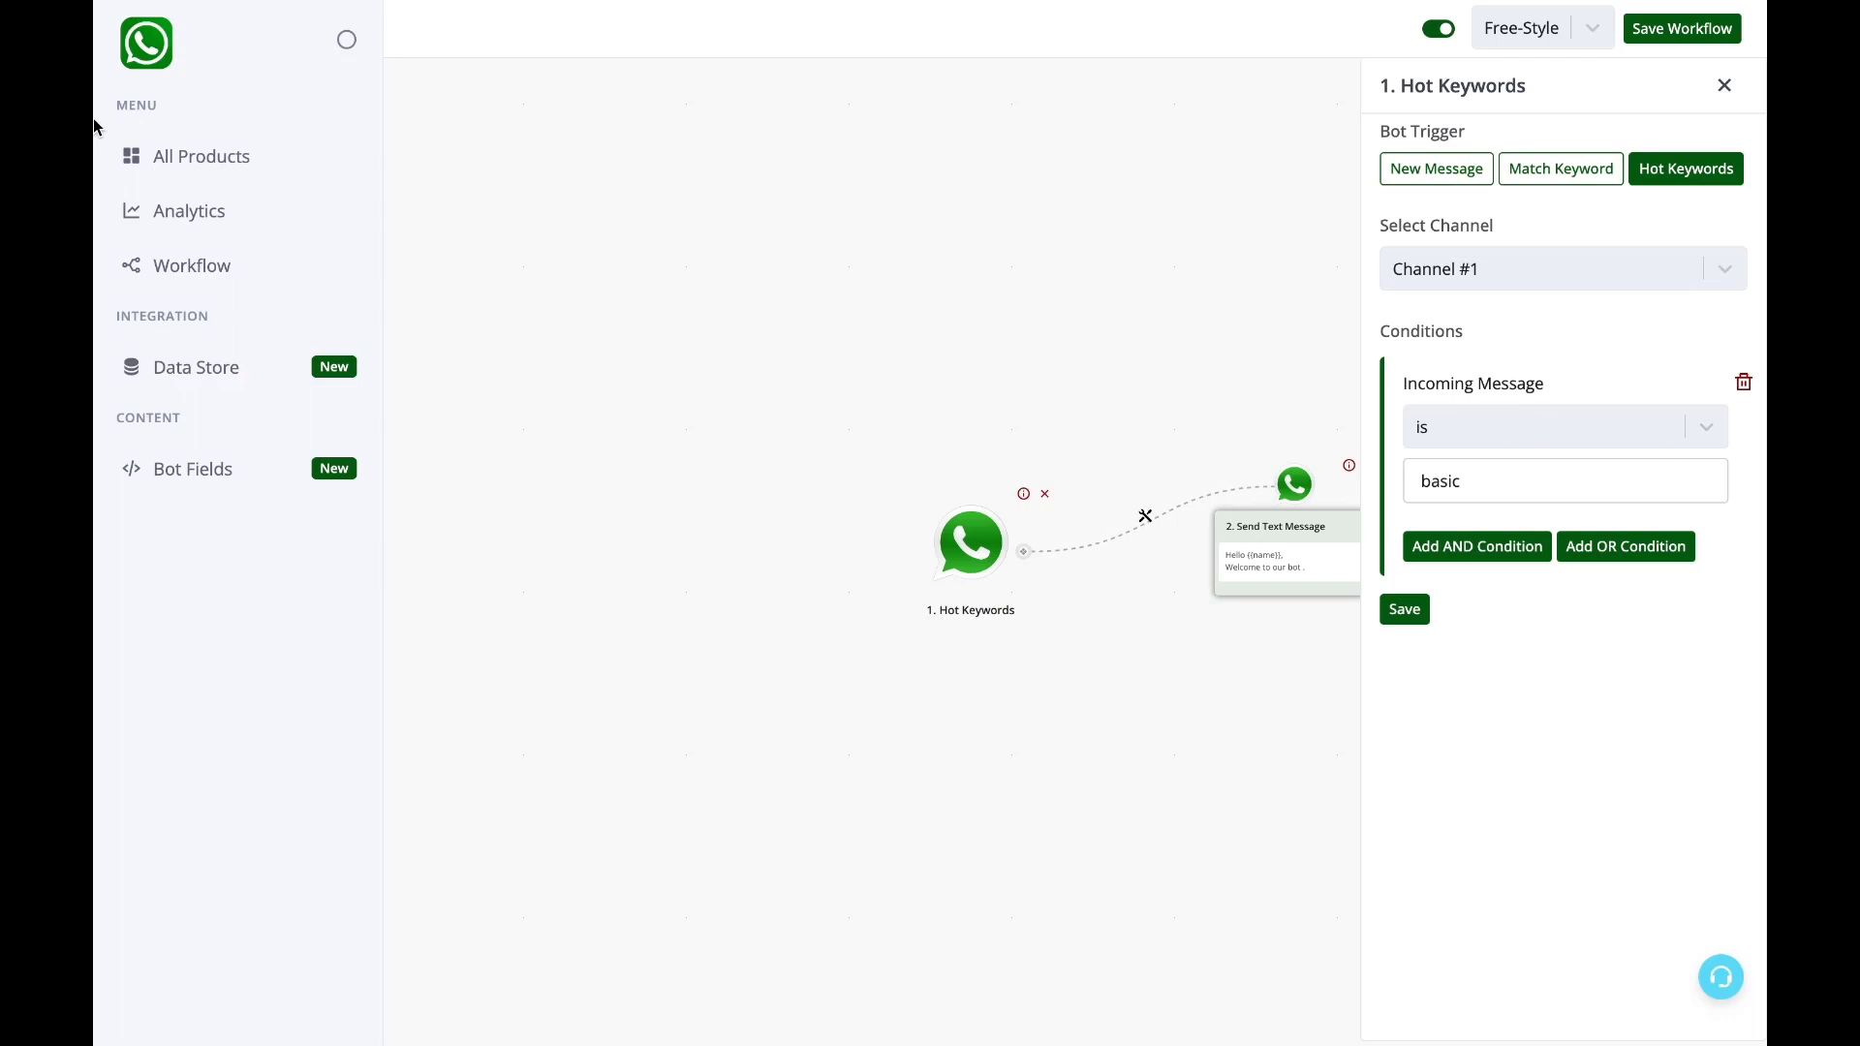
left_click(184, 153)
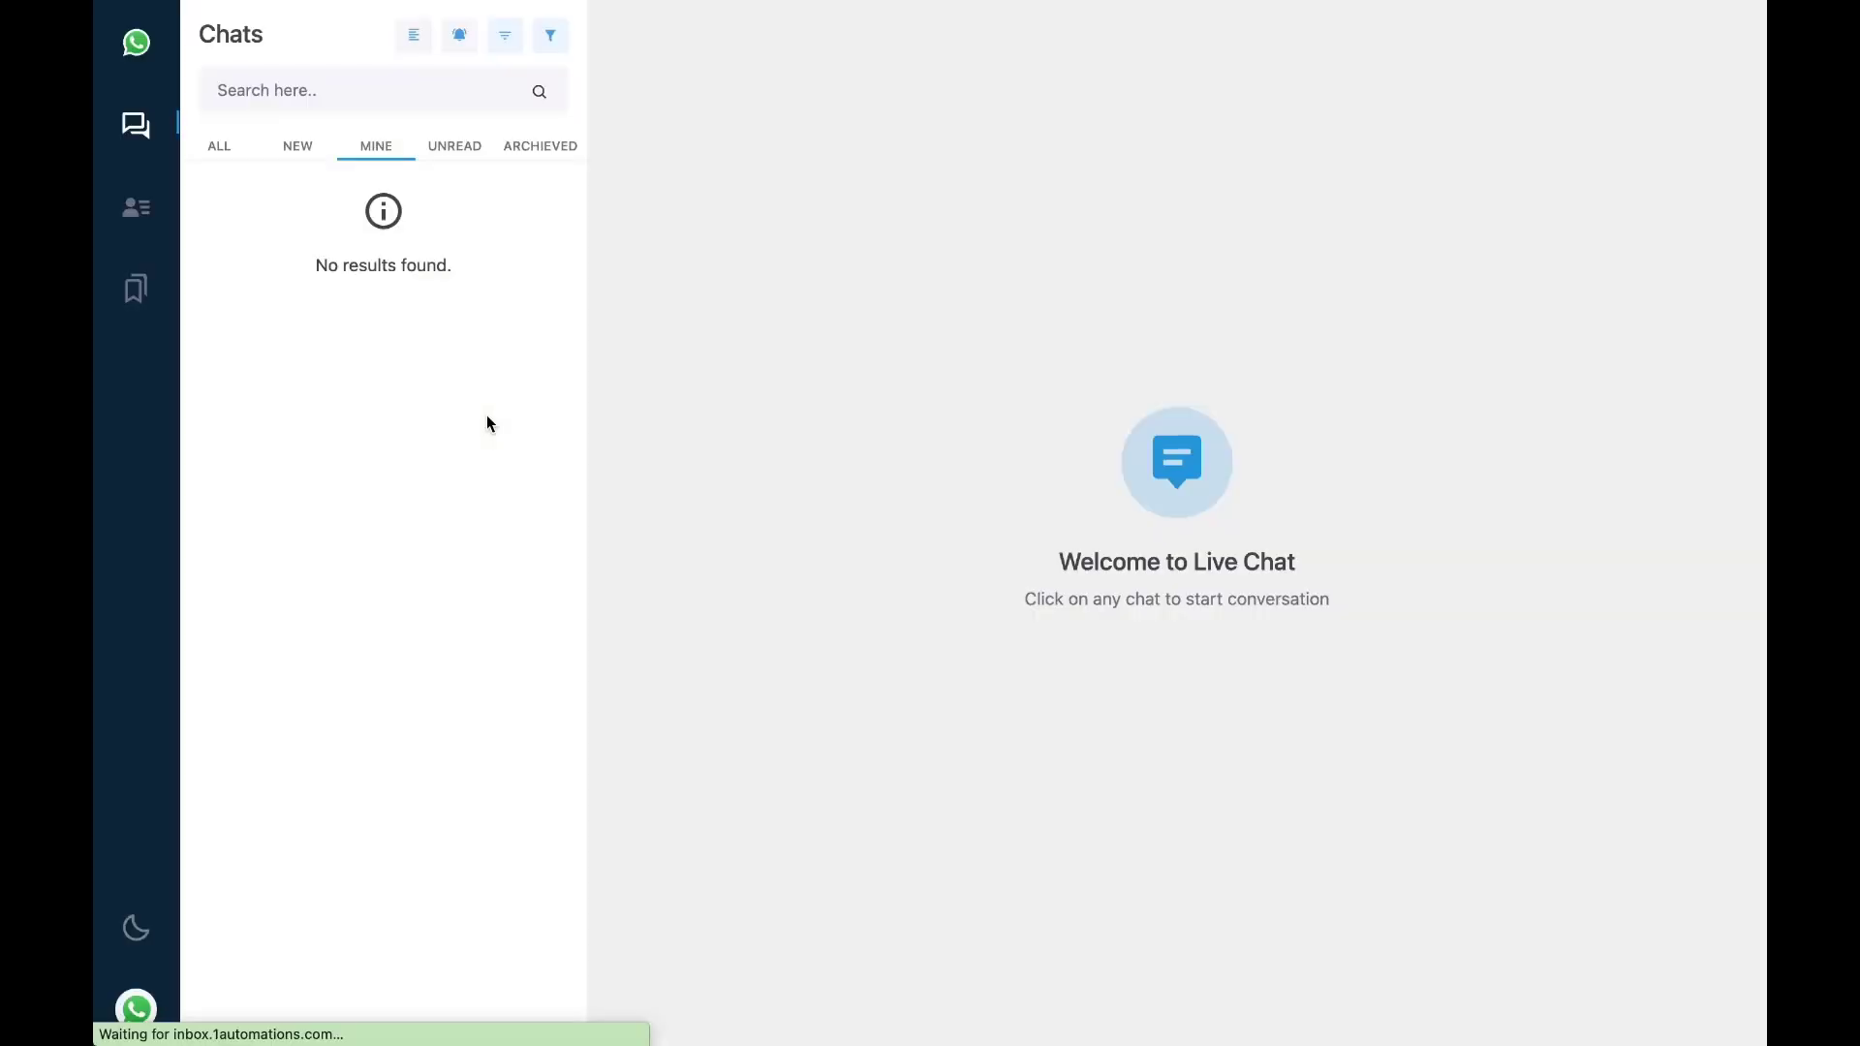
Step: Show all inbox chats and open the customer's conversation with its 'basic' messages
left_click(217, 147)
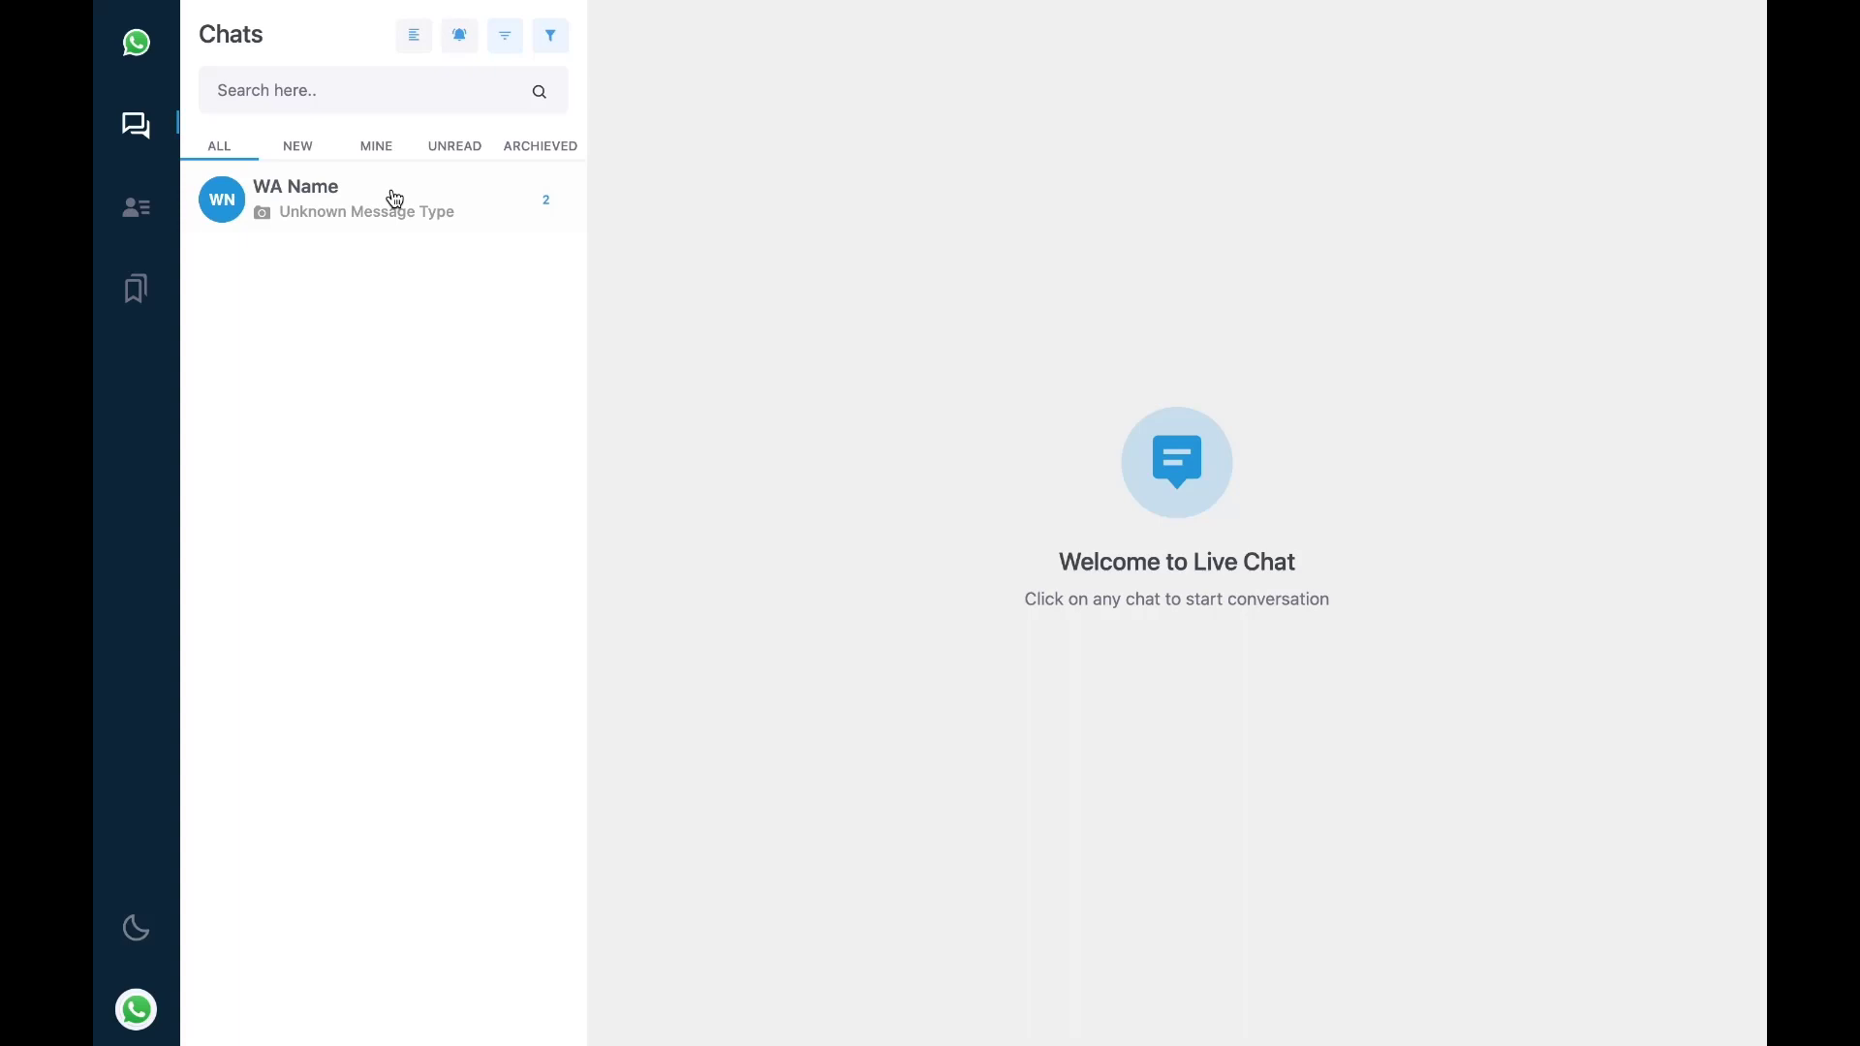
left_click(392, 199)
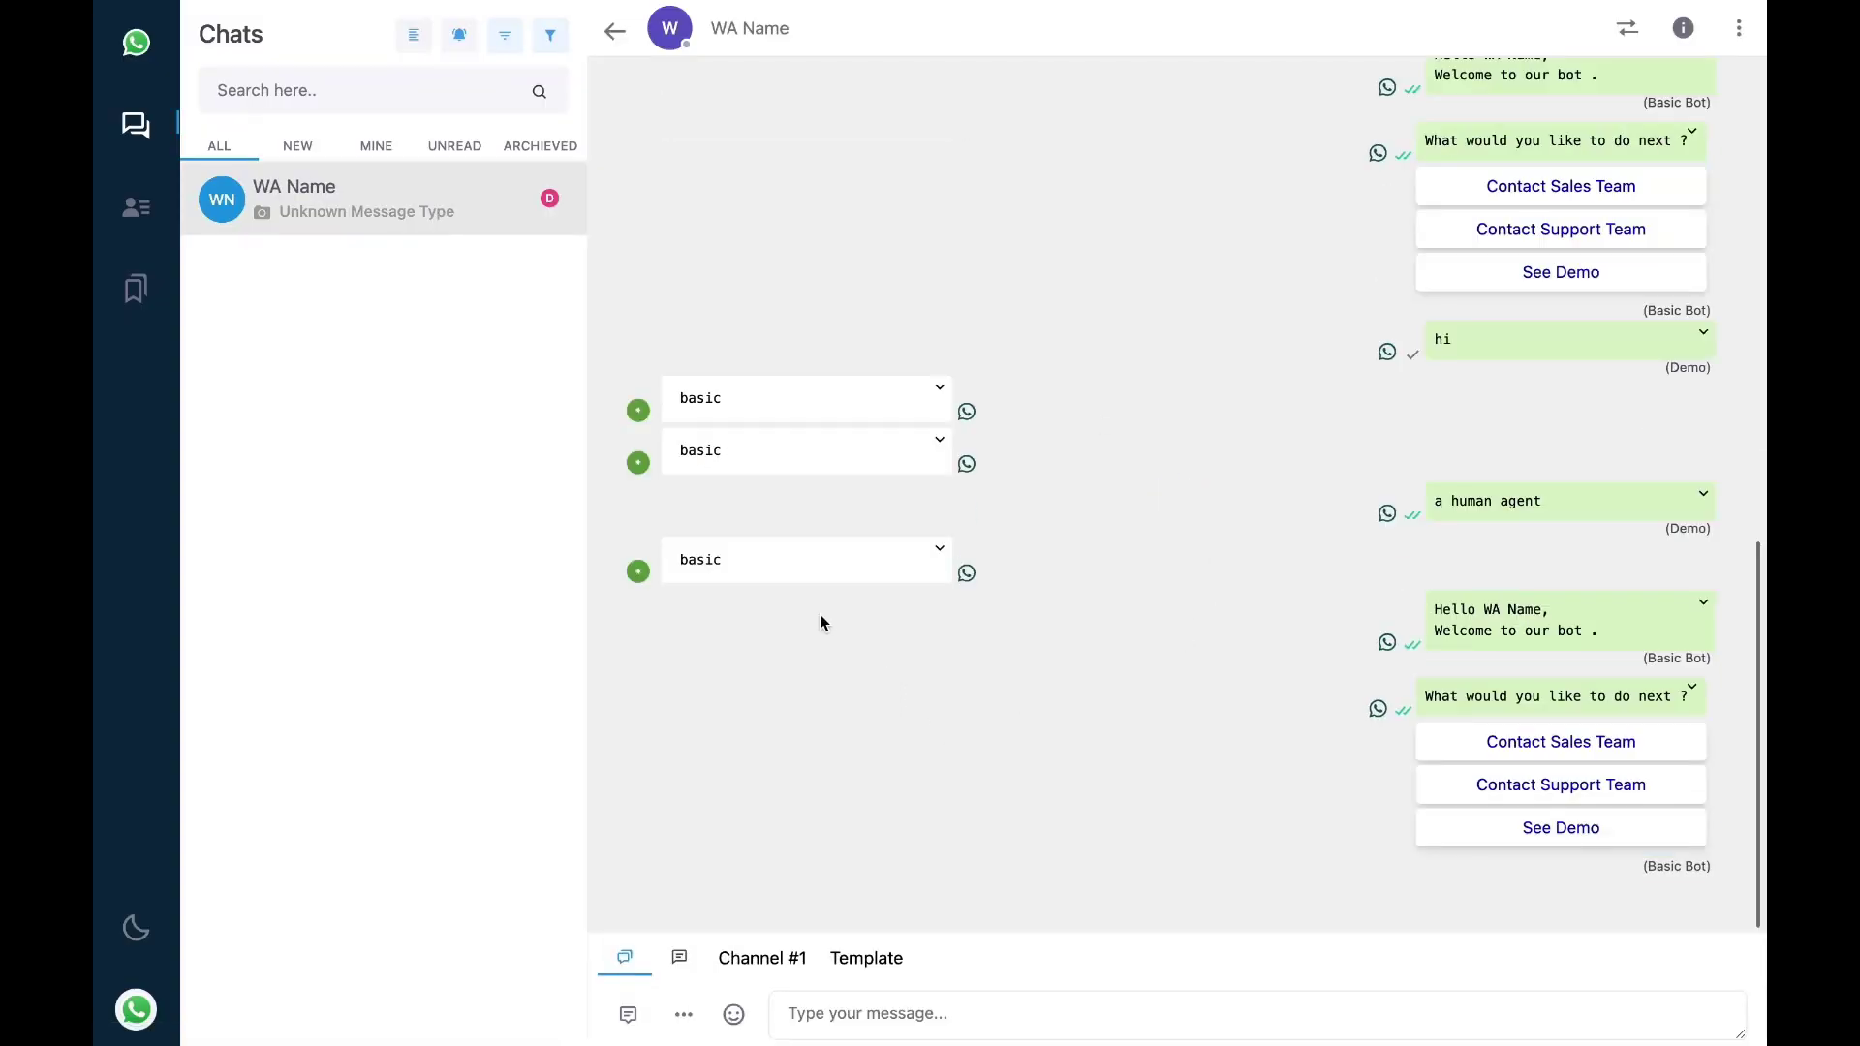
left_click_drag(684, 556, 714, 553)
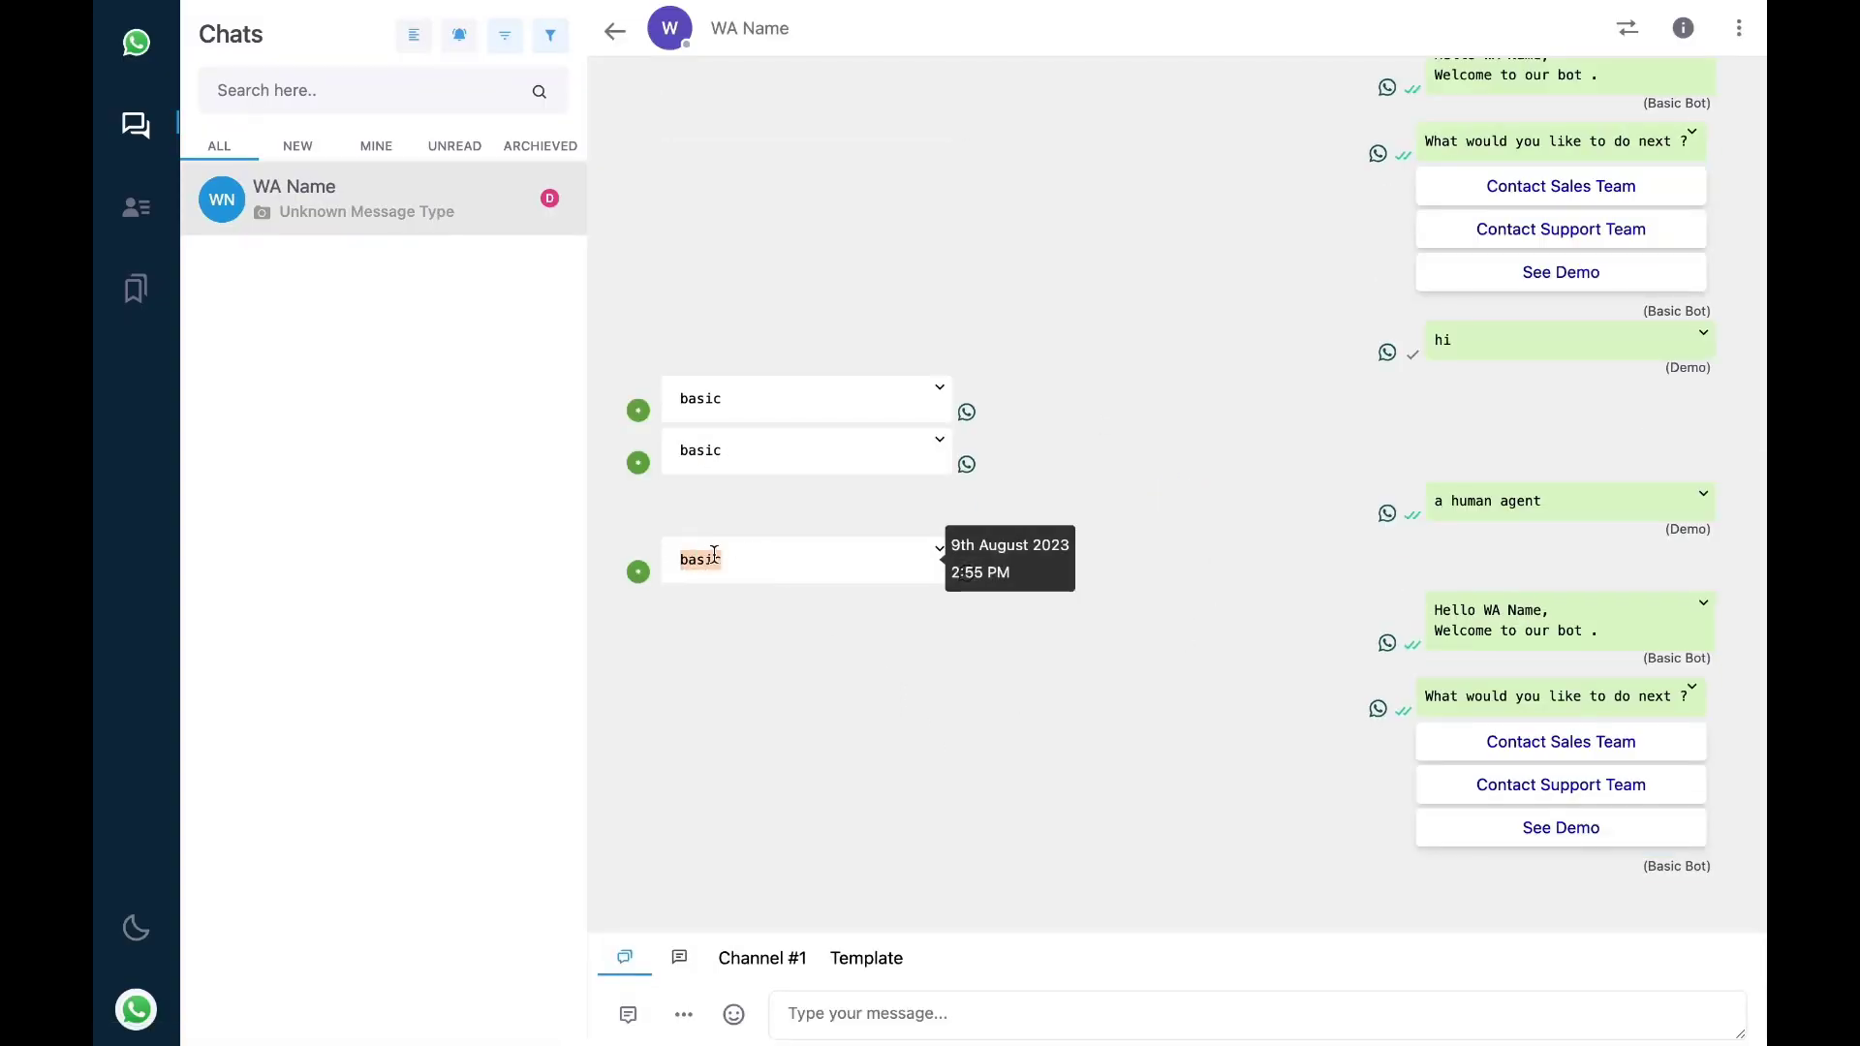
Step: Check the contact's active chatbot, send 'hi', and mark the chat as done
left_click(1740, 31)
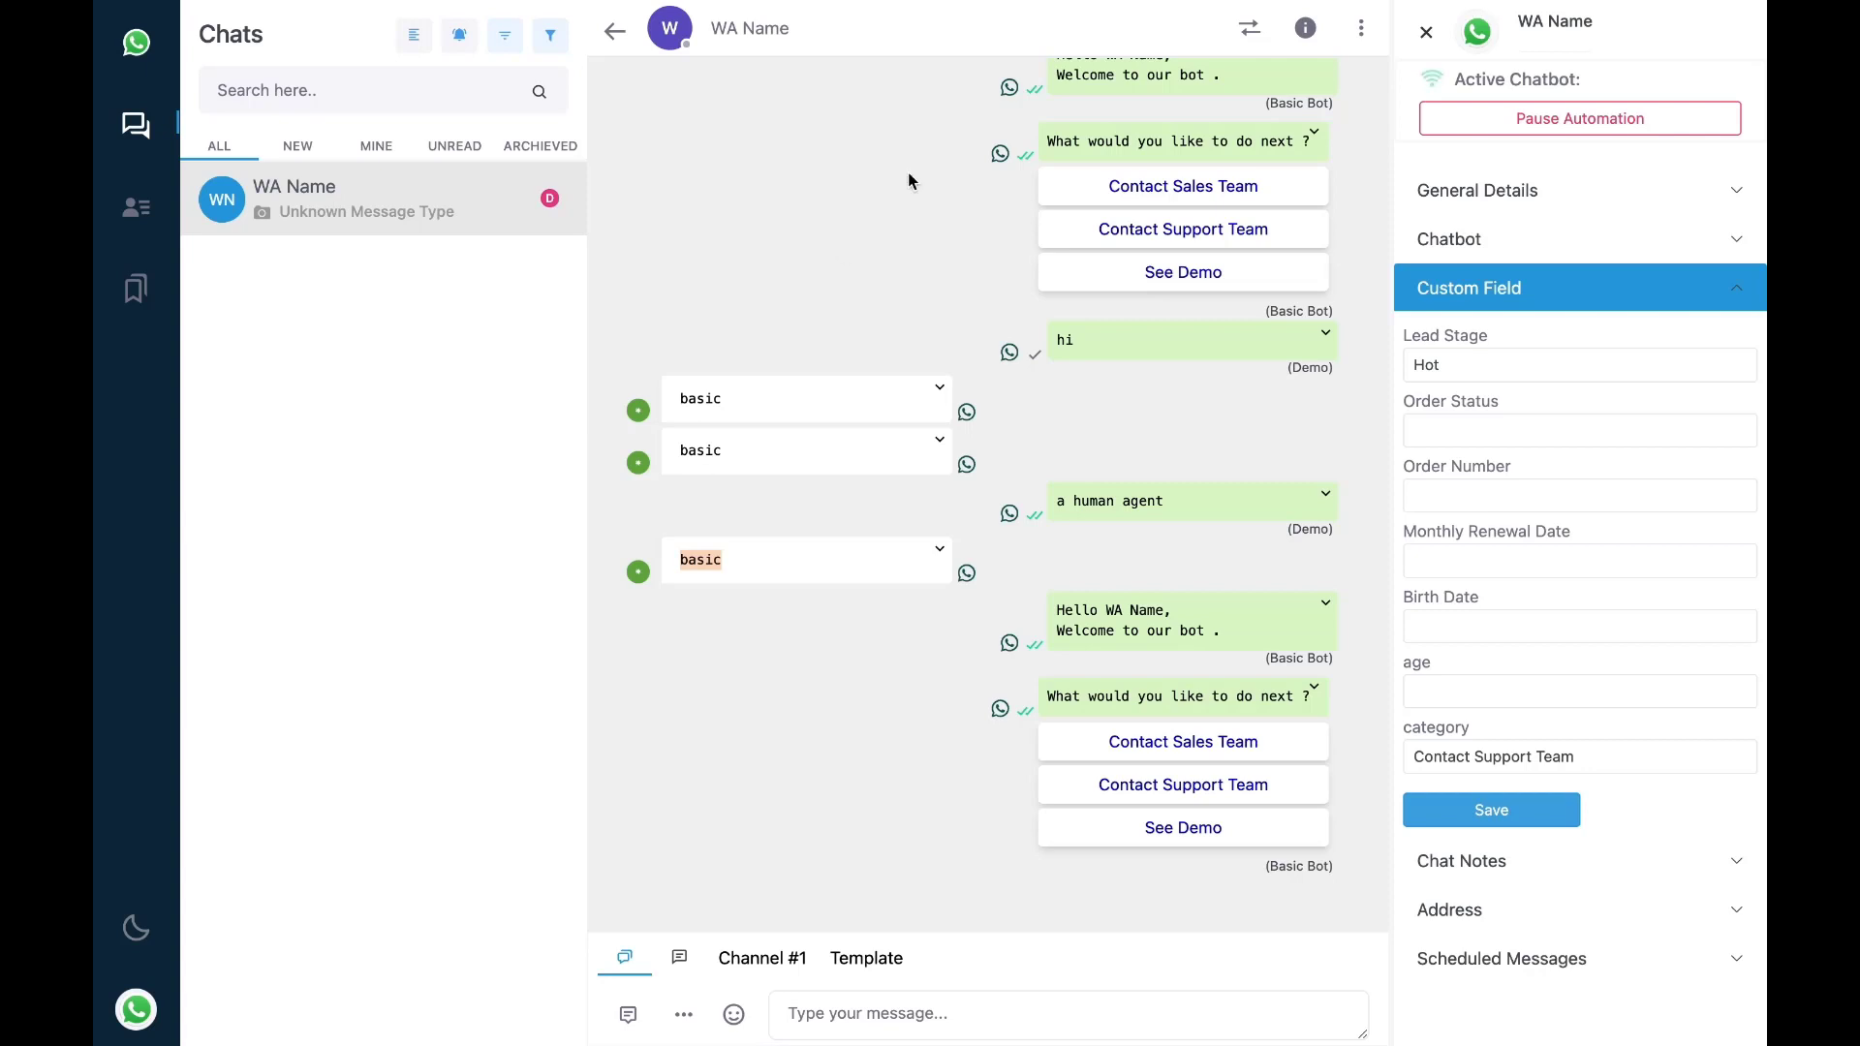
triple_click(1469, 78)
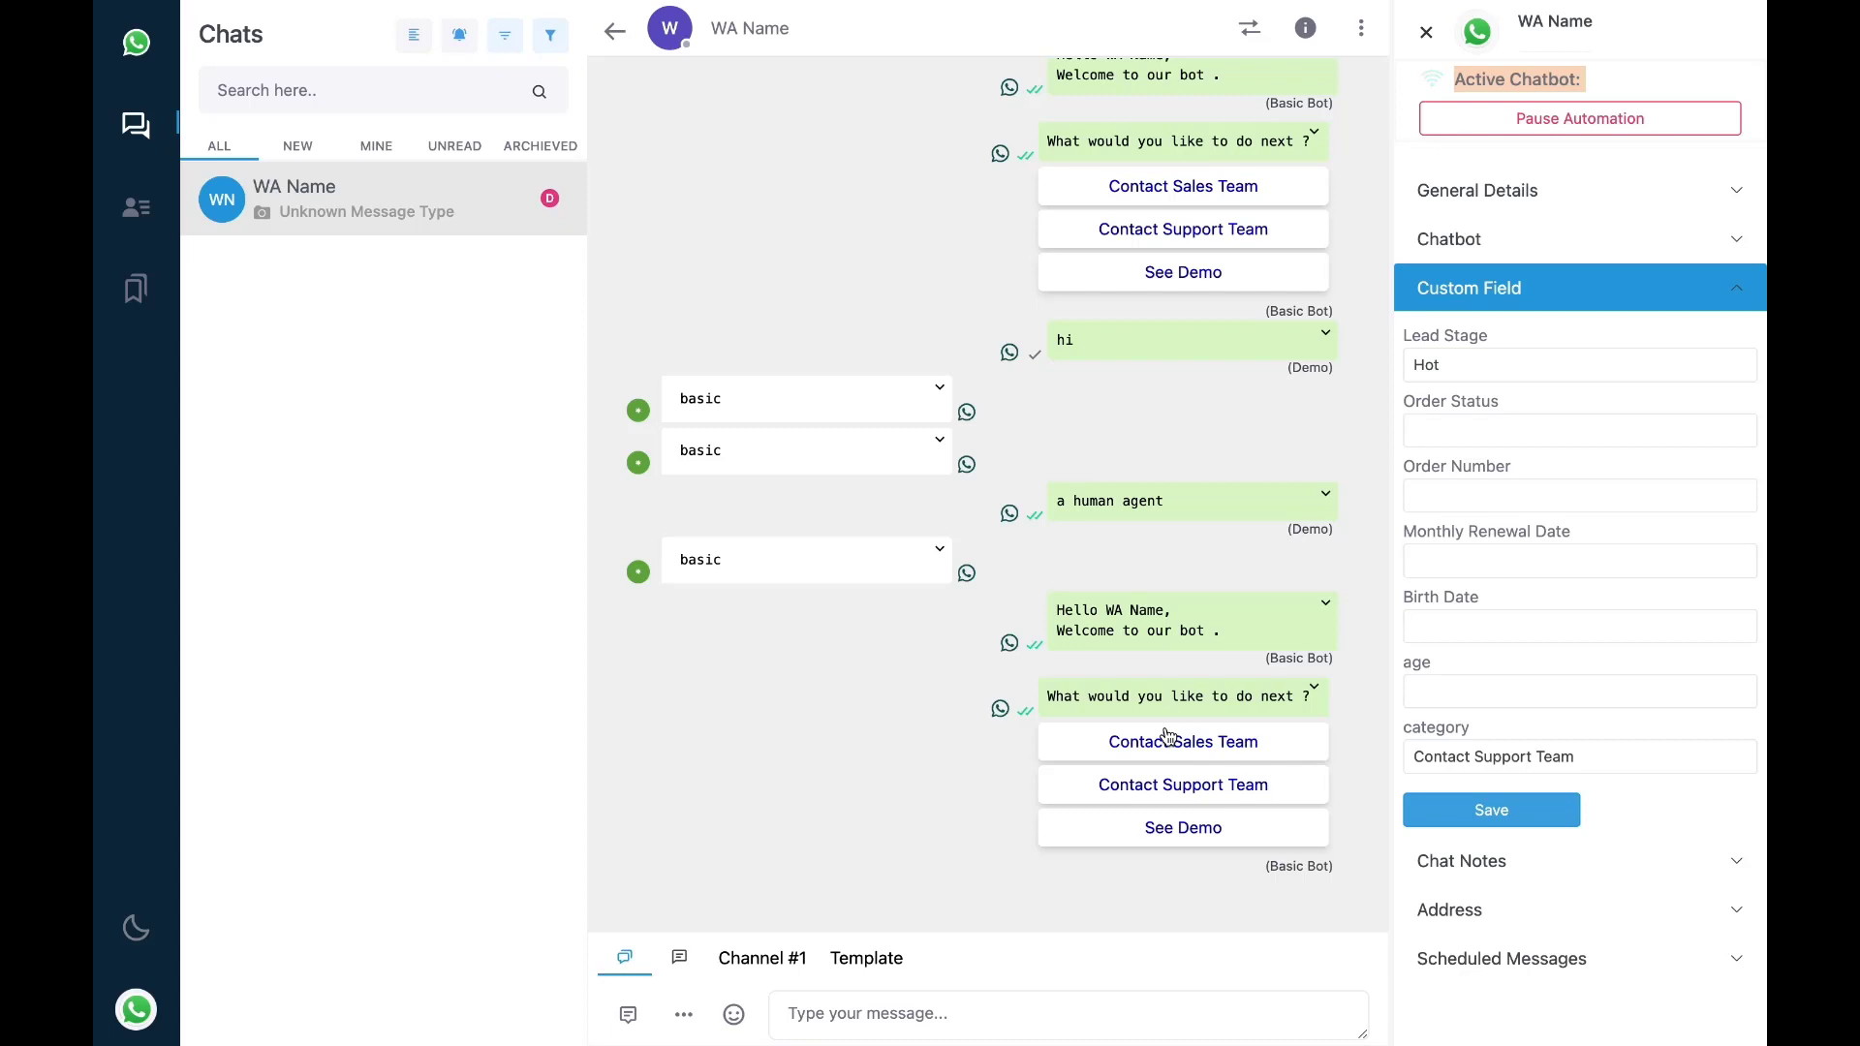
left_click(1053, 1013)
type("hi")
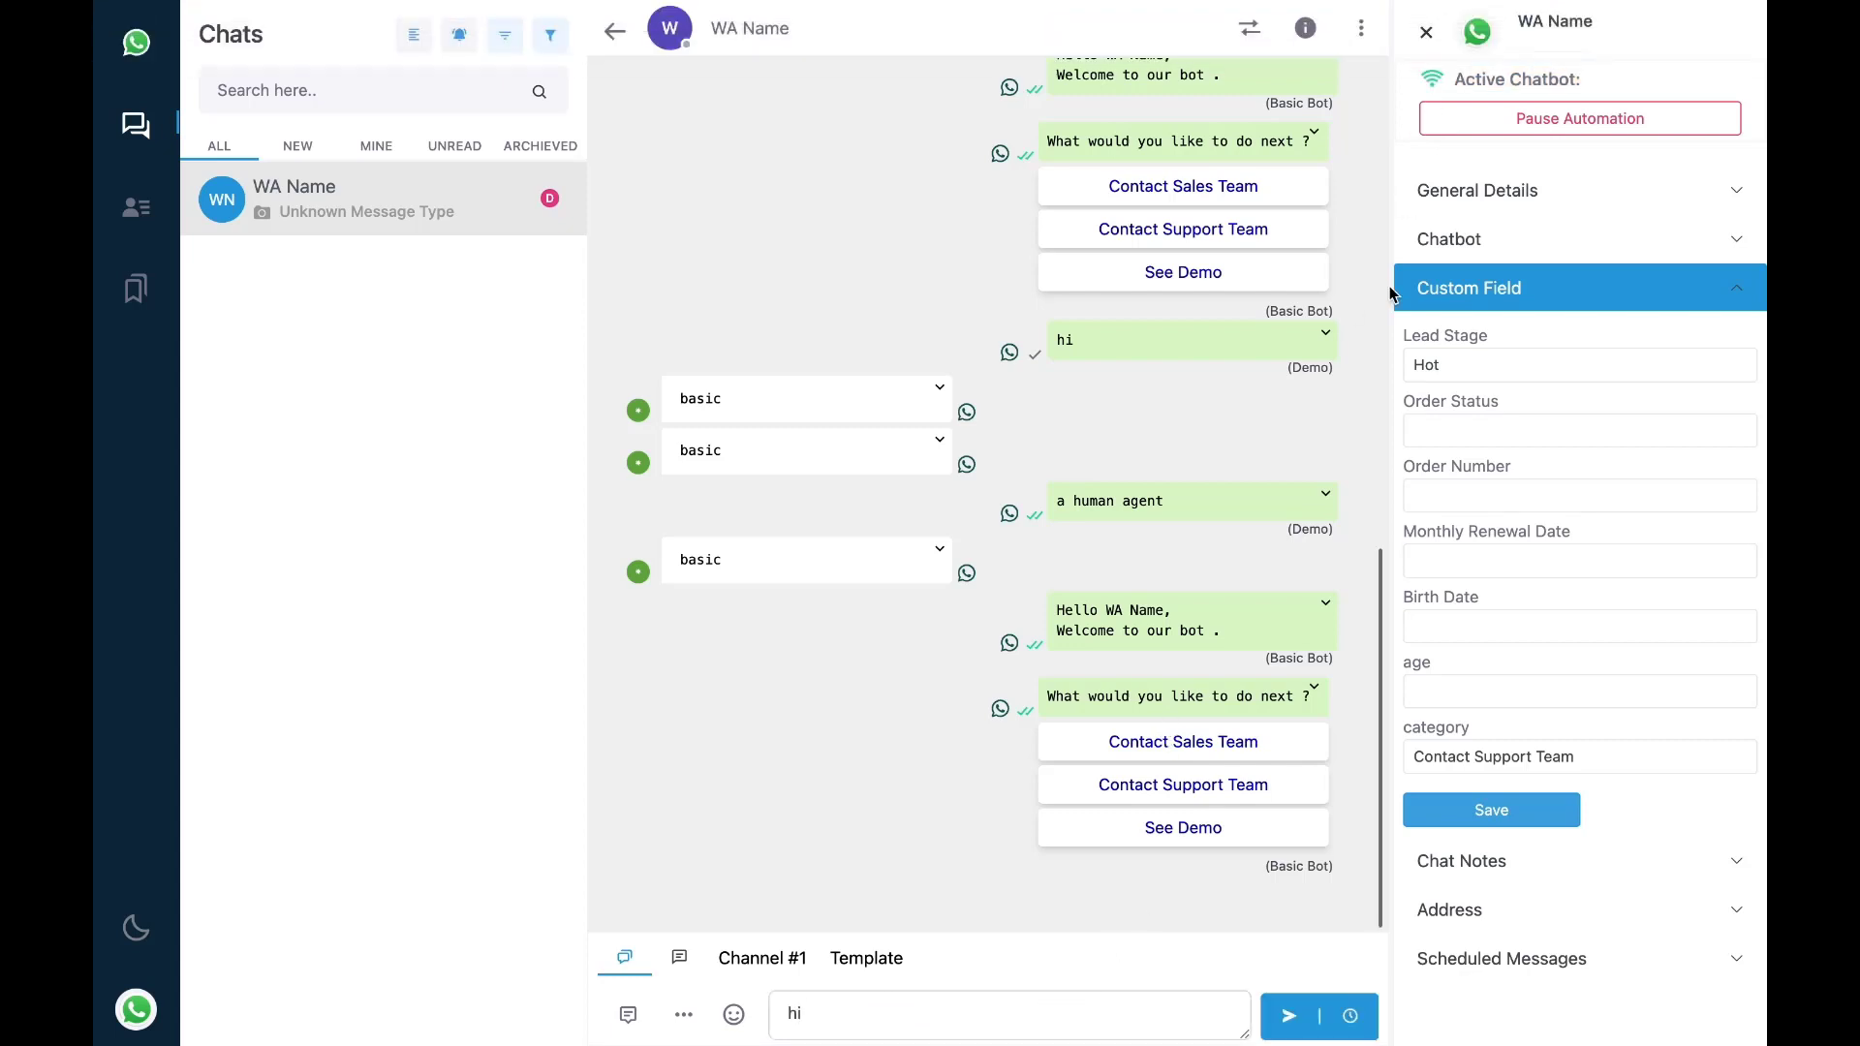
left_click(1426, 32)
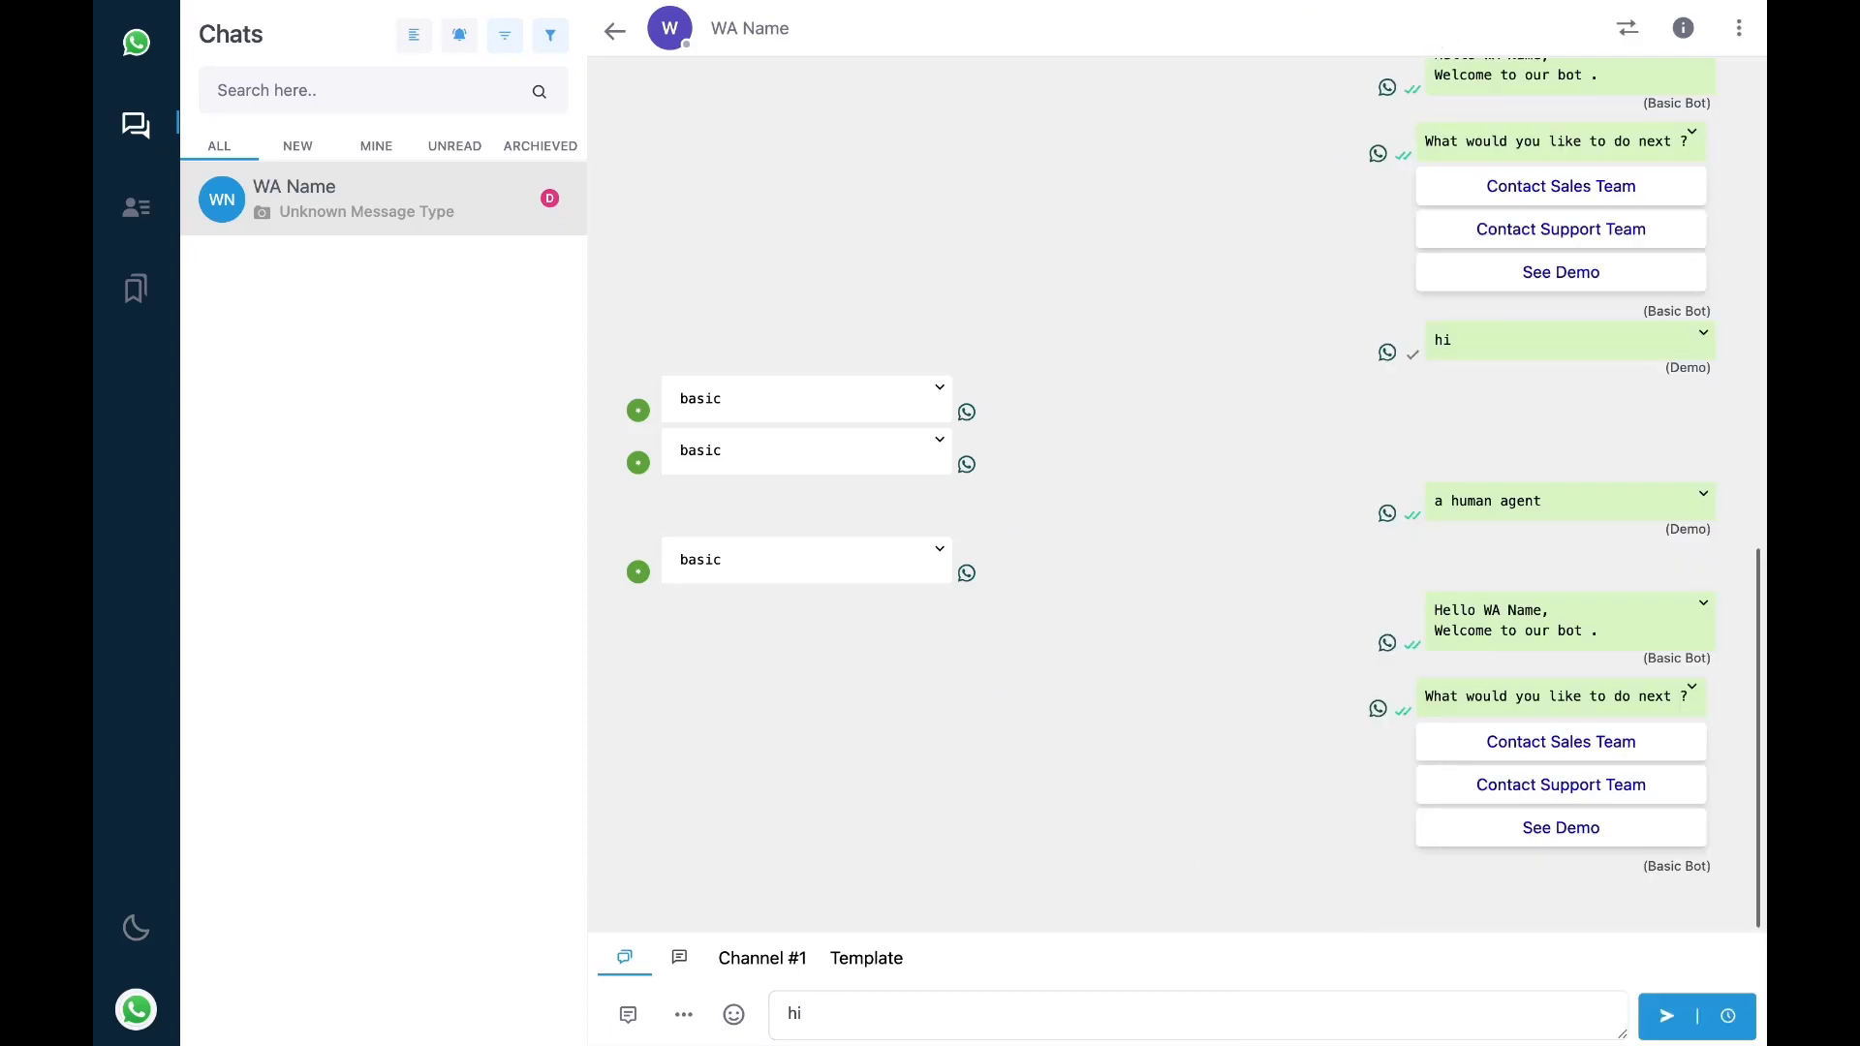
left_click(1712, 998)
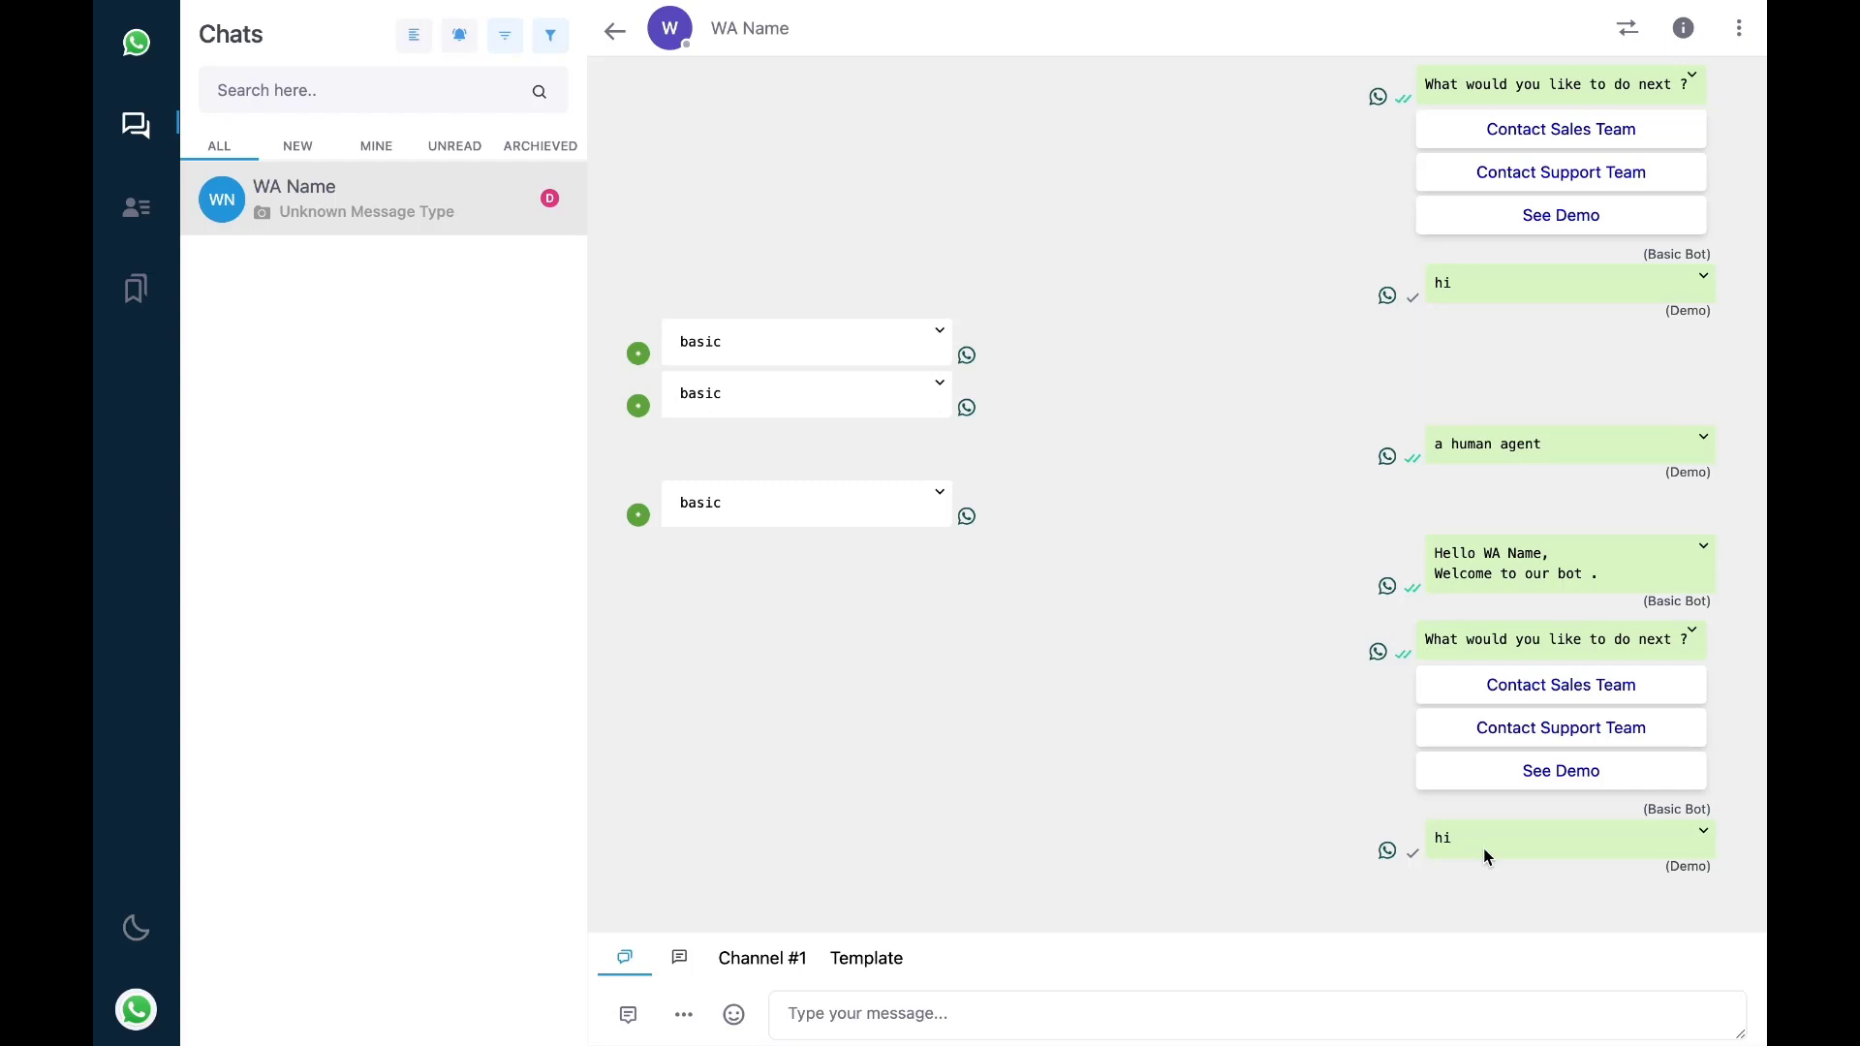
left_click(1738, 28)
left_click(1646, 89)
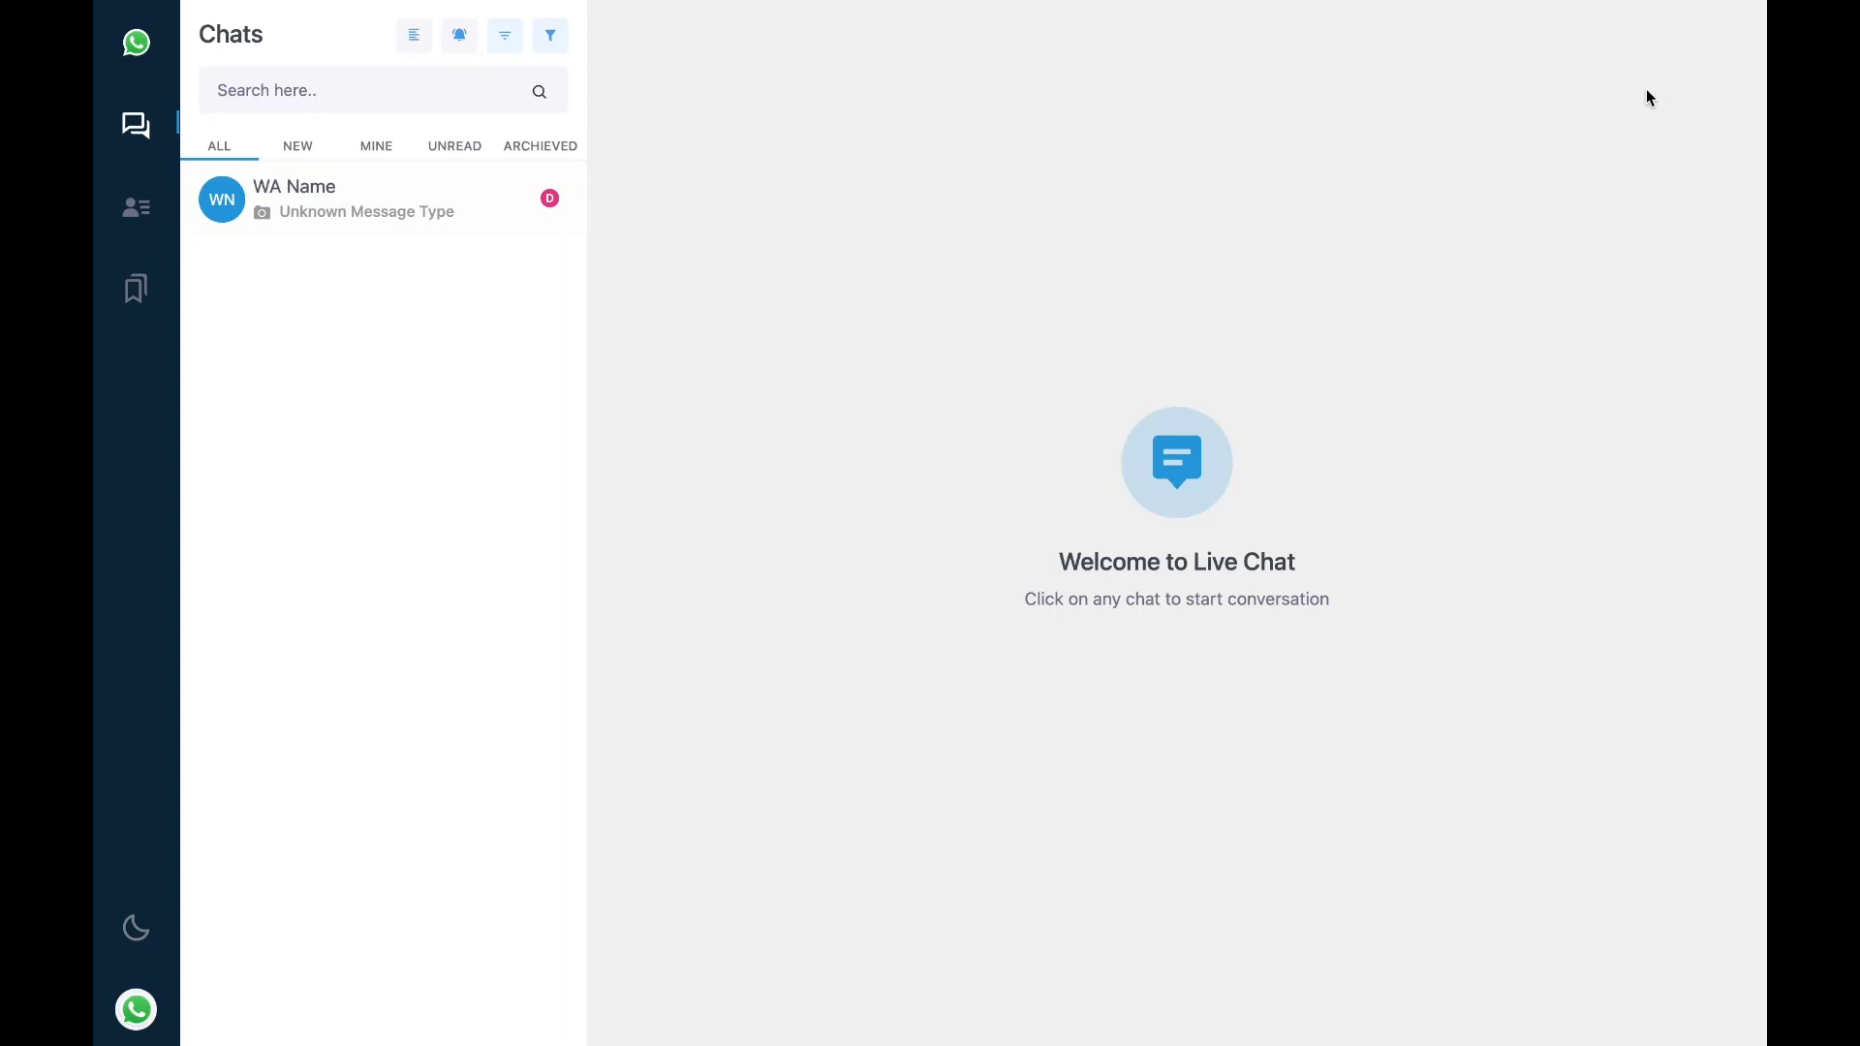